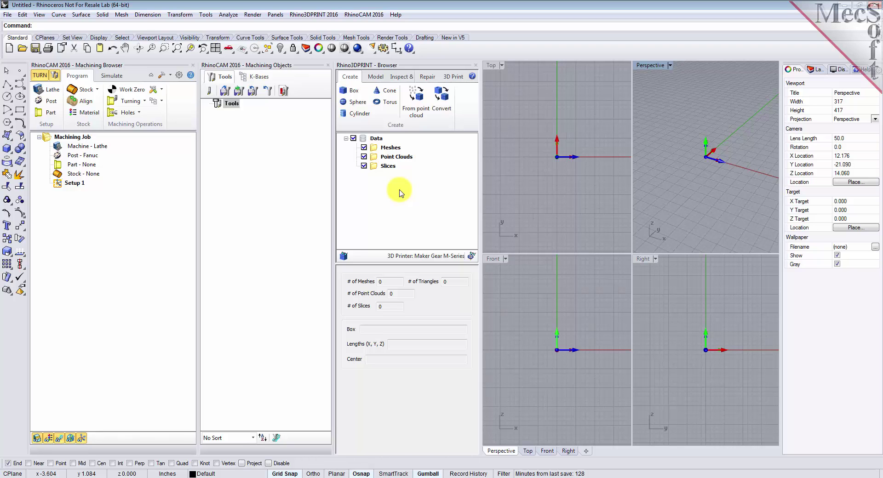
Close the Rhino3DPRINT browser and both RhinoCAM browsers, and load the RhinoCAM TURN module
left_click(476, 65)
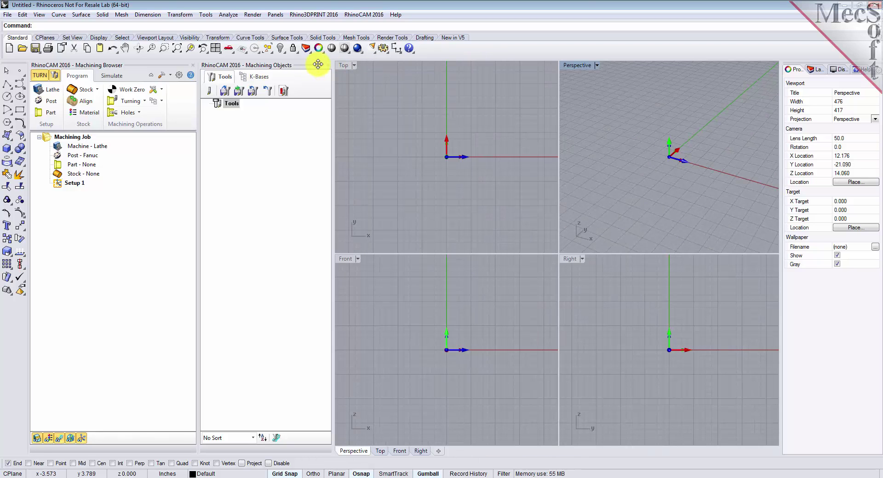
left_click(328, 65)
left_click(192, 64)
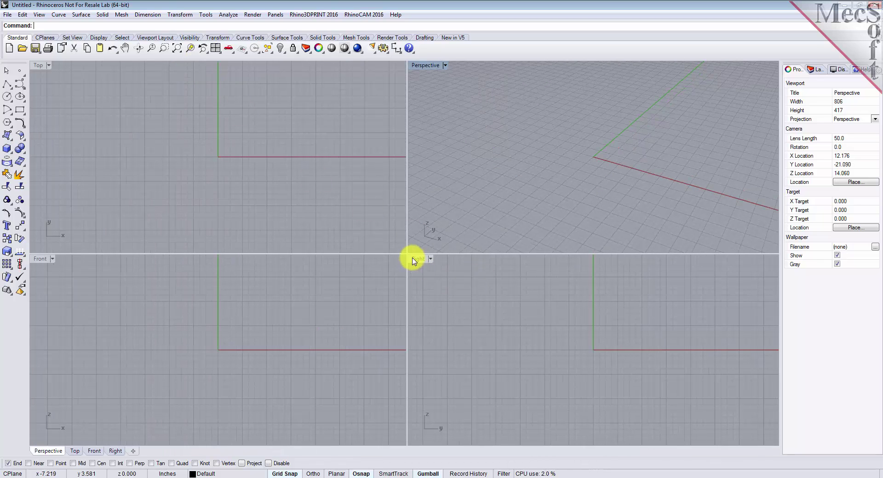
left_click(384, 18)
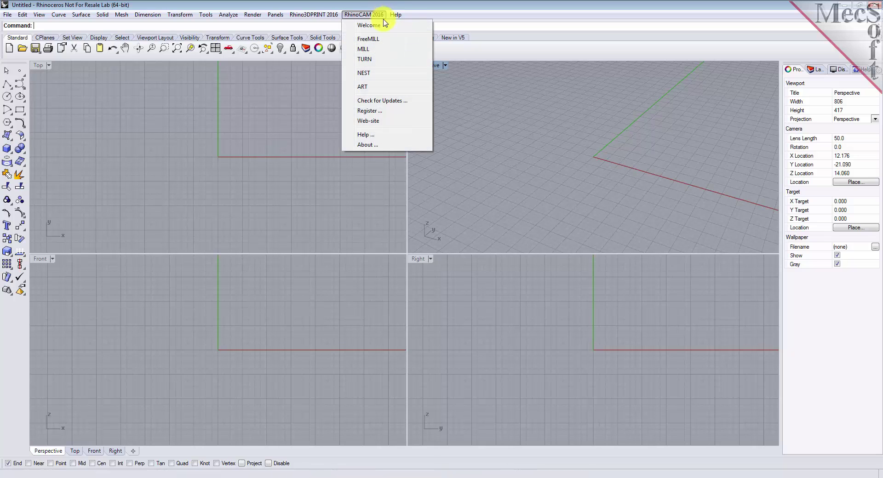
left_click(385, 64)
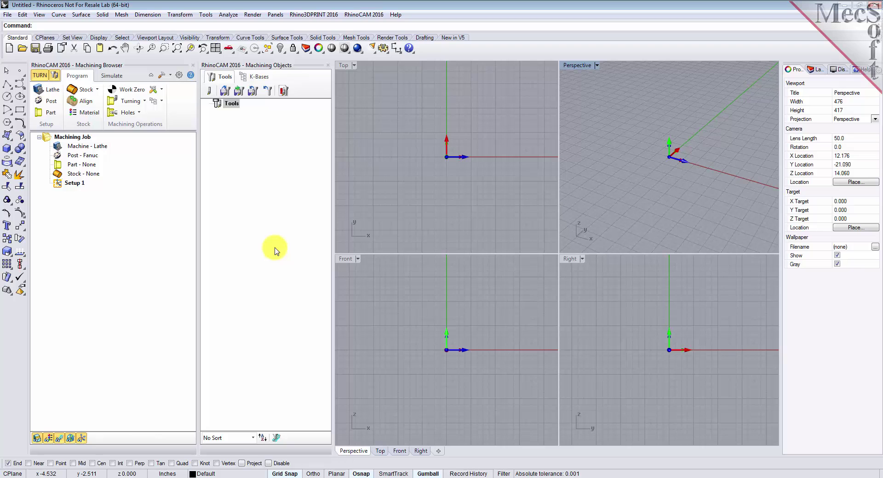
Dock the Machining Objects browser beneath the Machining Browser and adjust the width and height of the docked panels
left_click_drag(246, 66, 84, 358)
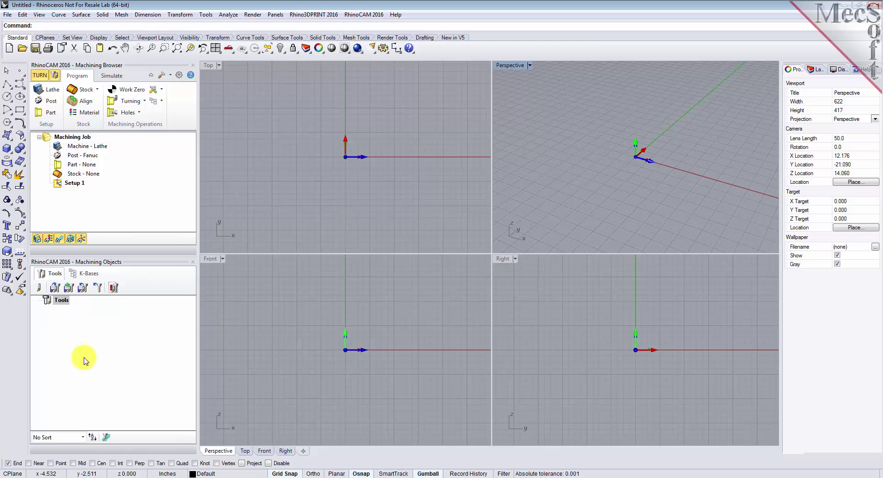
left_click_drag(198, 216, 225, 217)
left_click_drag(169, 256, 168, 309)
left_click_drag(226, 219, 207, 222)
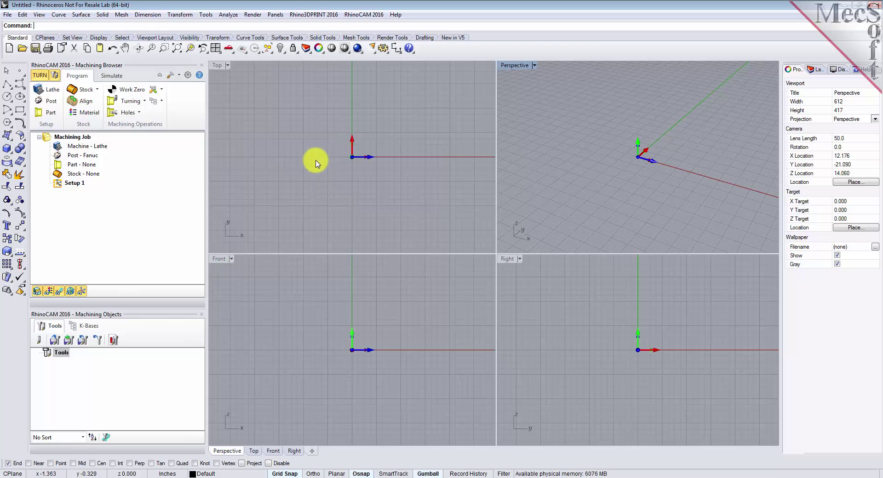
Open the part file TURNQuickStartTutorial.3dm from the QuickStart folder
left_click(21, 48)
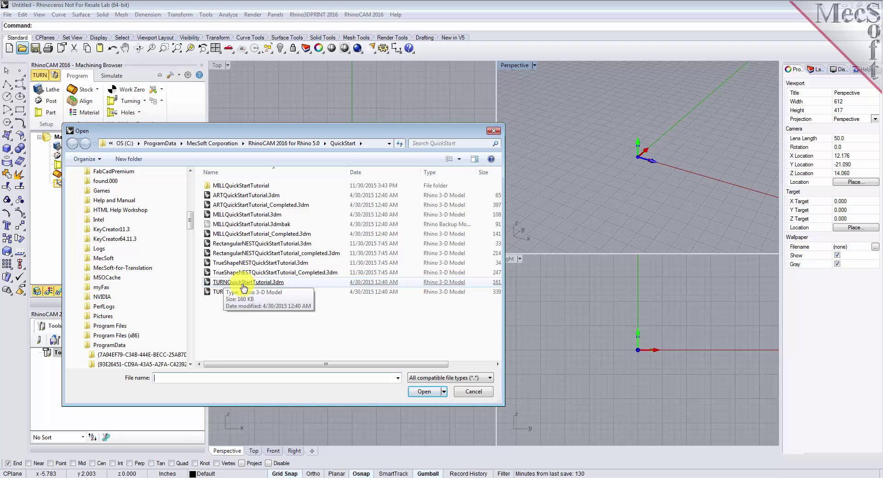
left_click(261, 283)
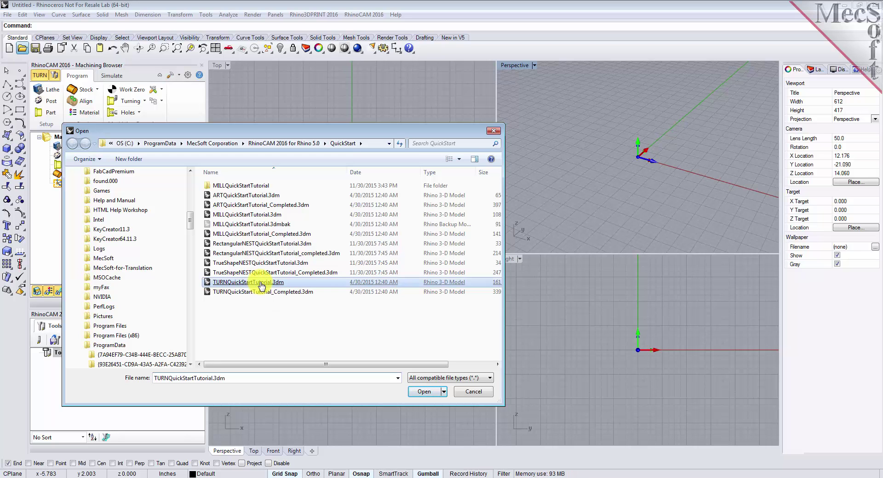
double_click(261, 283)
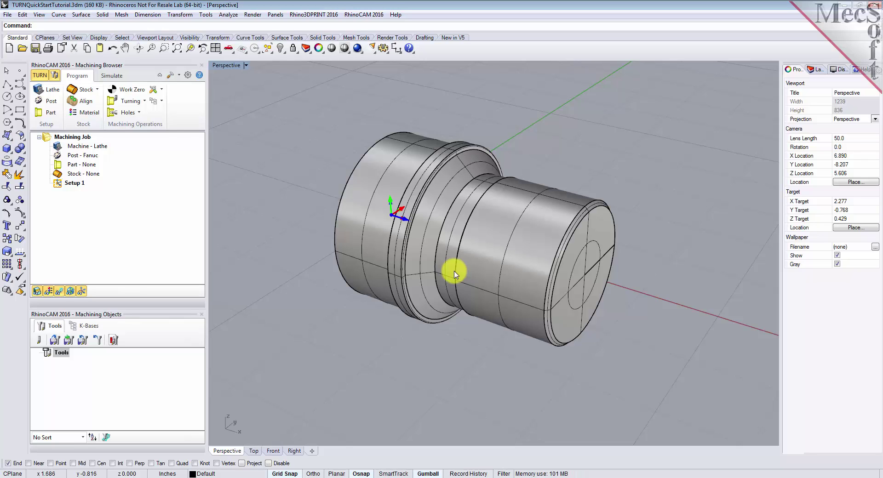
Review the lathe's machine tool setup, including its turning parameters and maximum RPM, and accept the settings
left_click(53, 92)
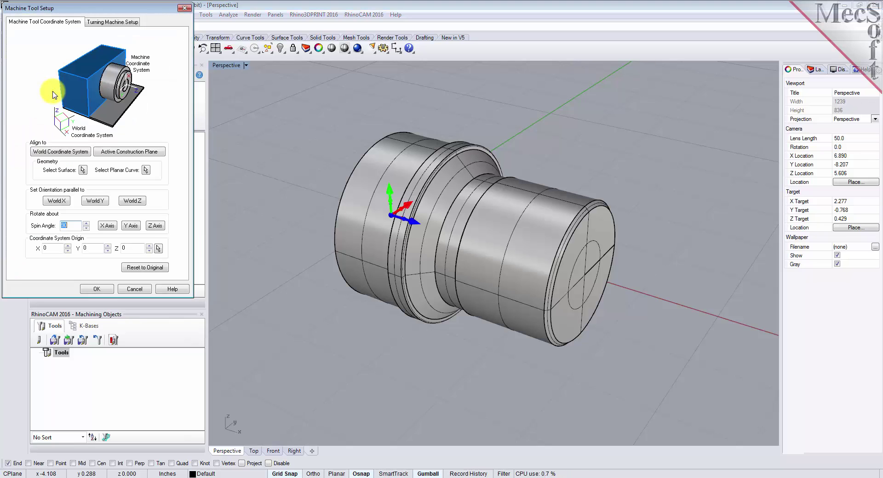
left_click(132, 24)
double_click(55, 43)
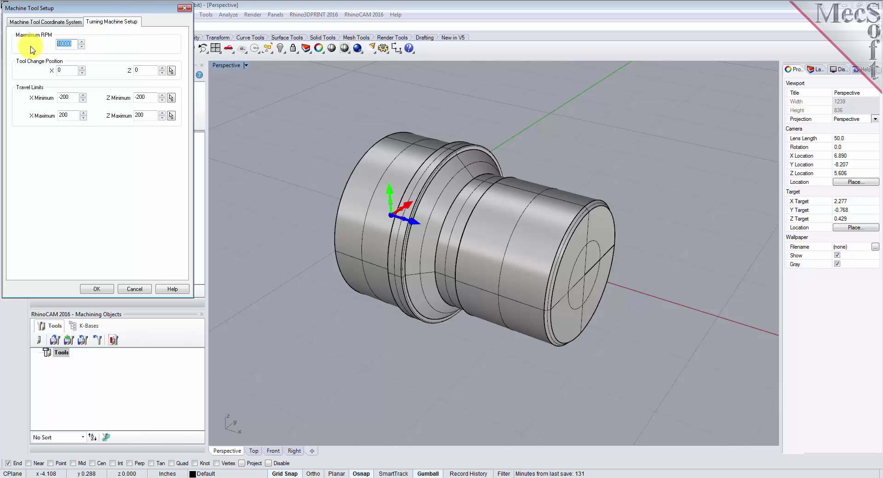
left_click(96, 290)
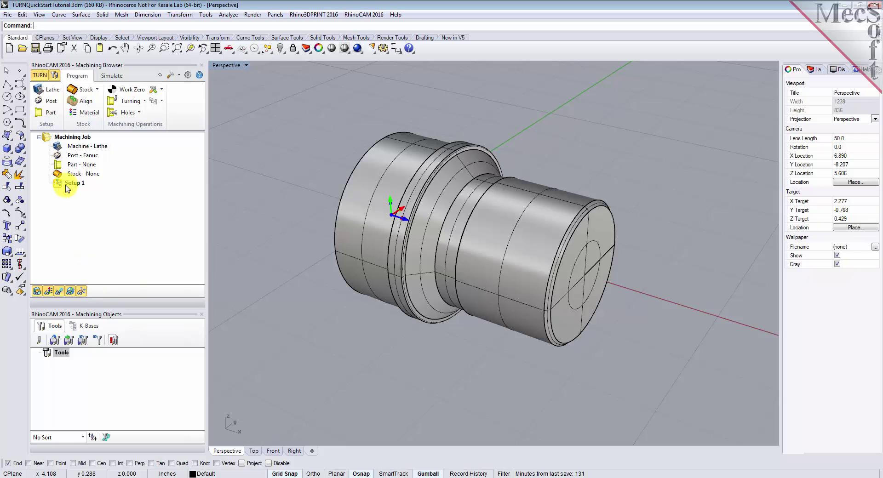
left_click(57, 149)
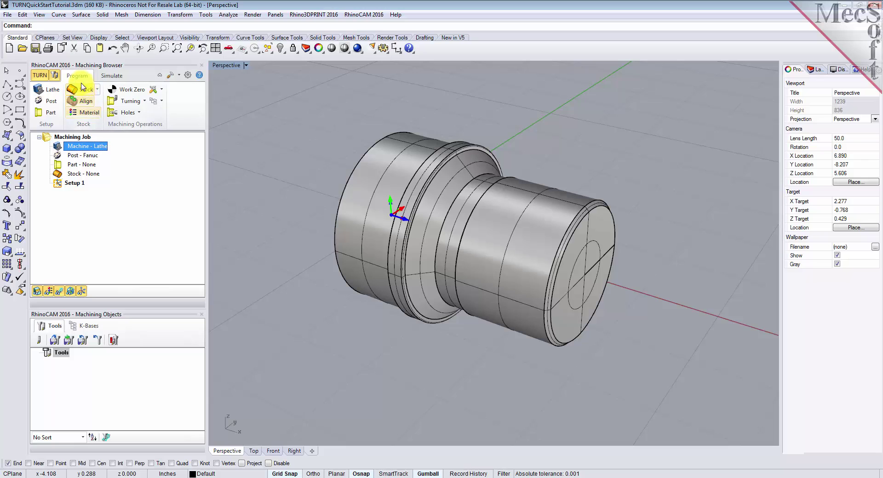
Configure the post-processor options with Fanuc as the current post and .nc as the posted file extension
left_click(52, 105)
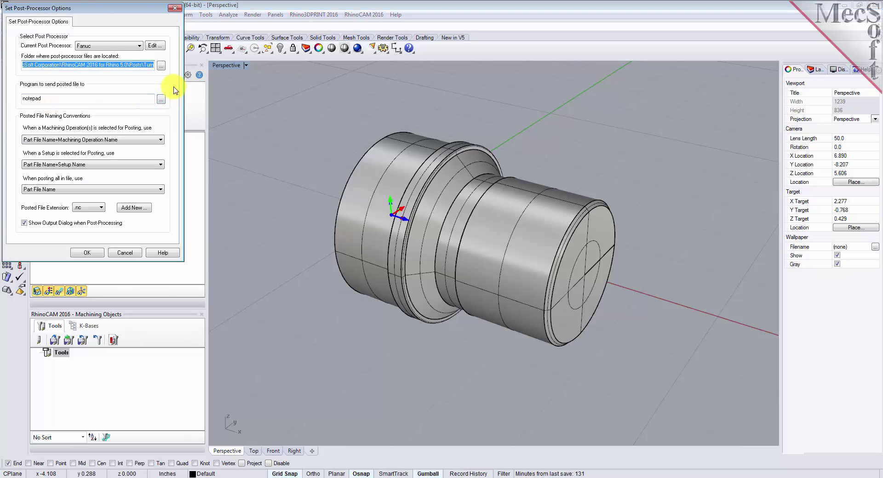
left_click(106, 47)
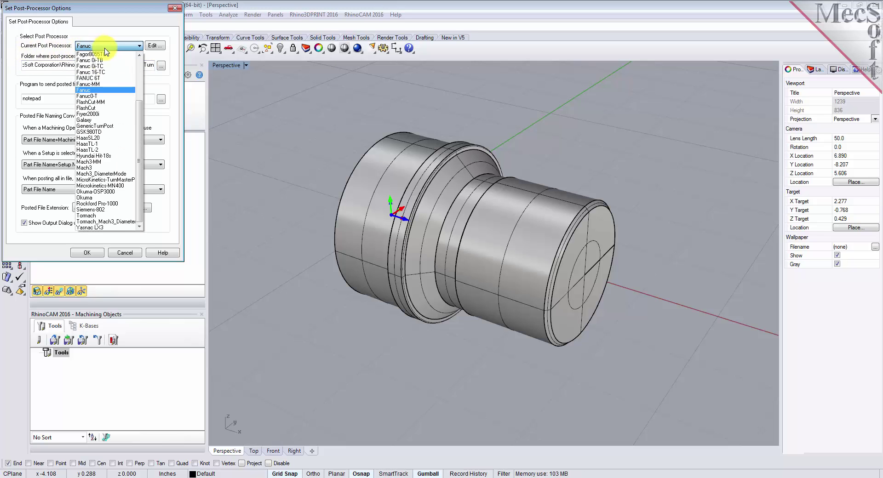
left_click(102, 90)
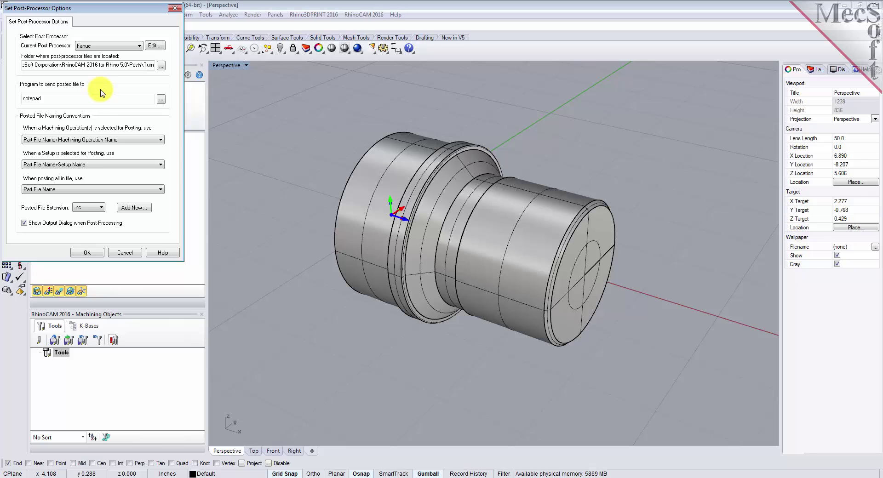
left_click(89, 208)
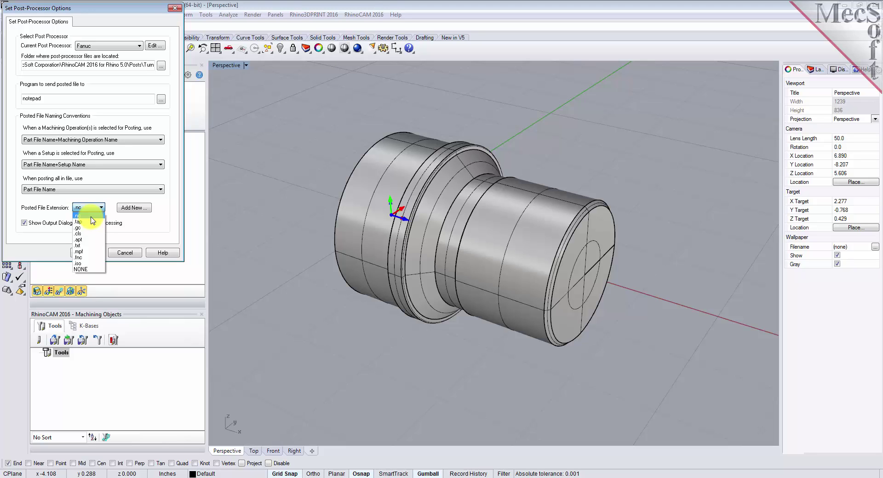
left_click(91, 217)
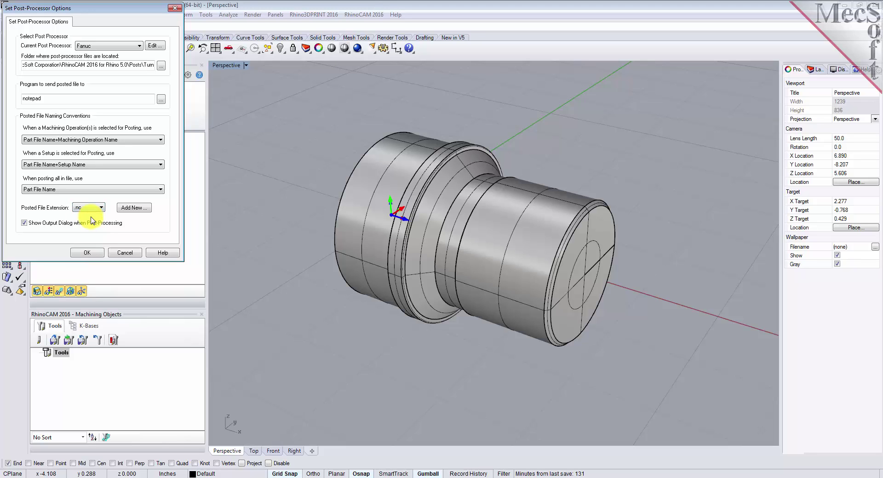
left_click(87, 252)
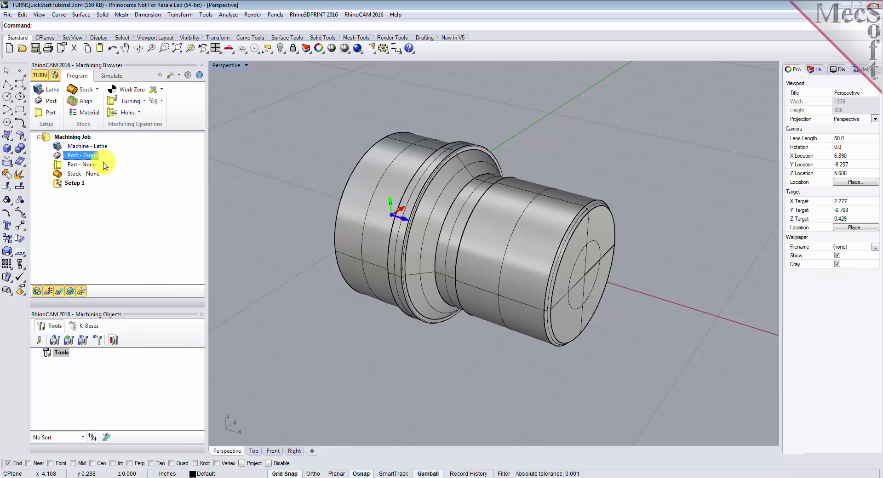
Define the turning part geometry by selecting the whole solid model as the part surface and saving the selection
left_click(50, 113)
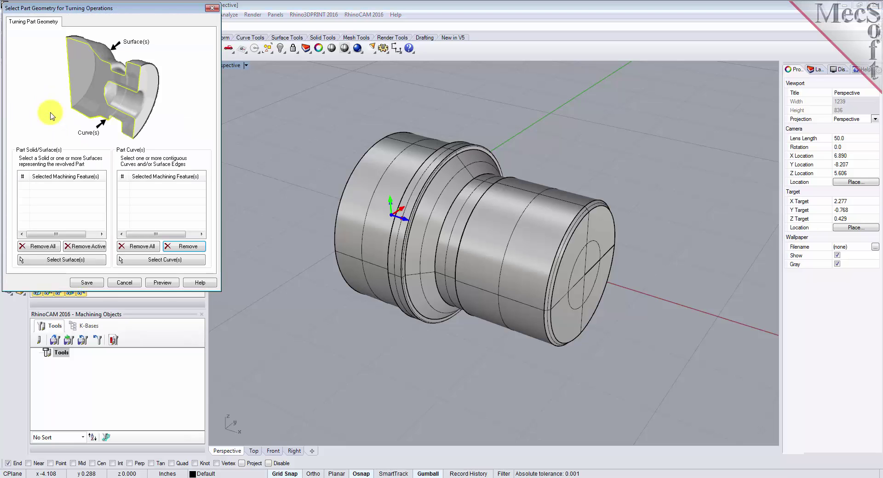
left_click(57, 260)
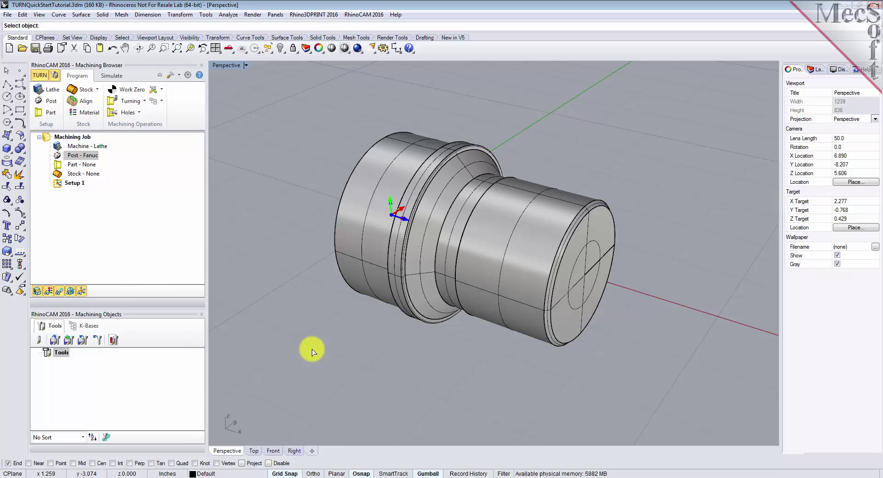
left_click_drag(303, 363, 642, 102)
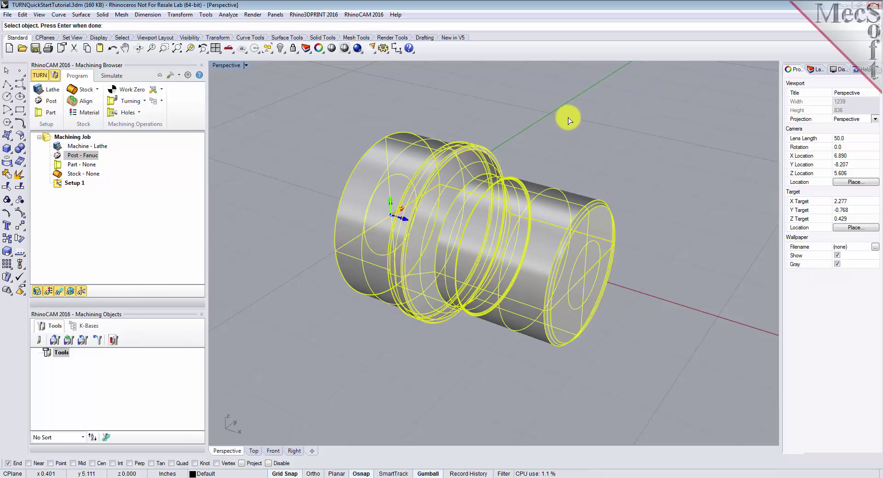
key("Return")
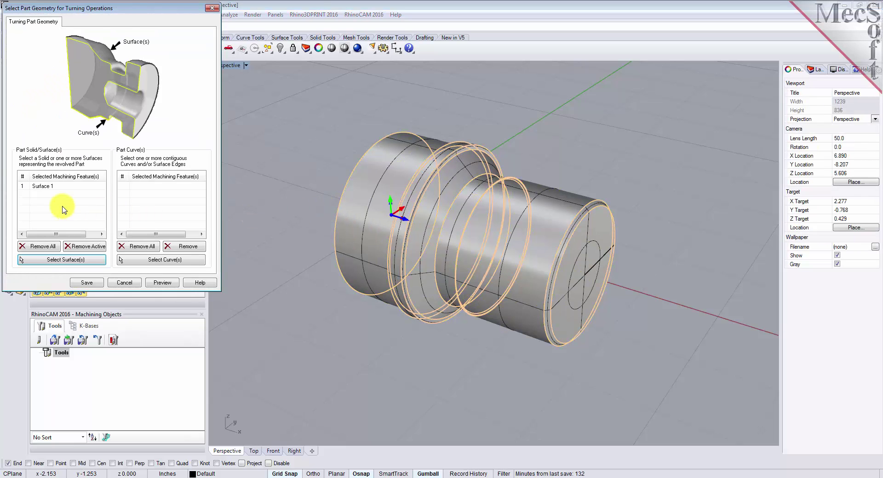
left_click(43, 186)
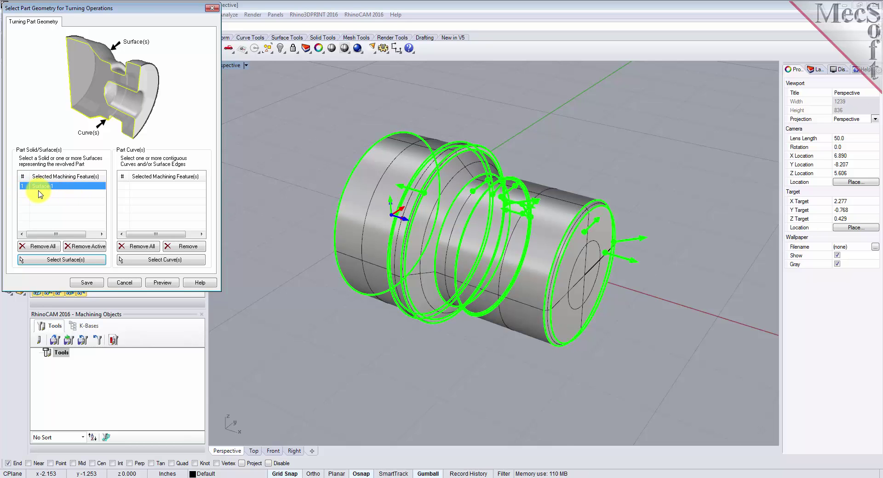
left_click(86, 282)
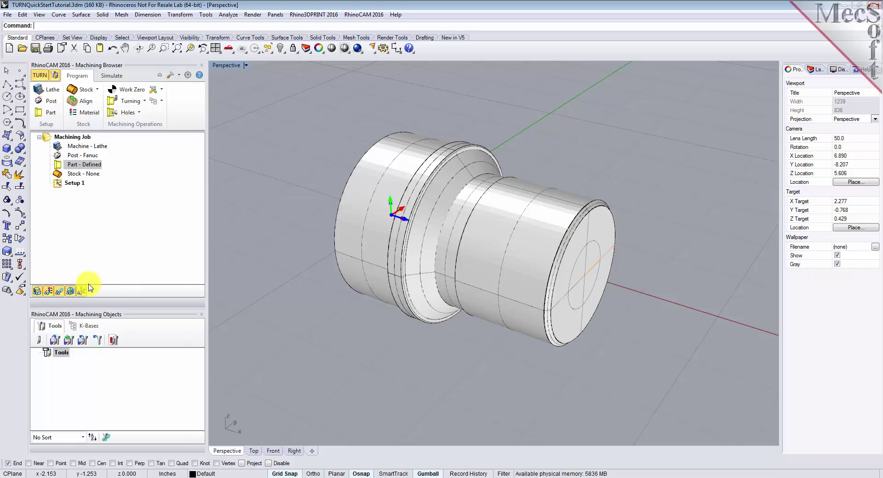
left_click(60, 166)
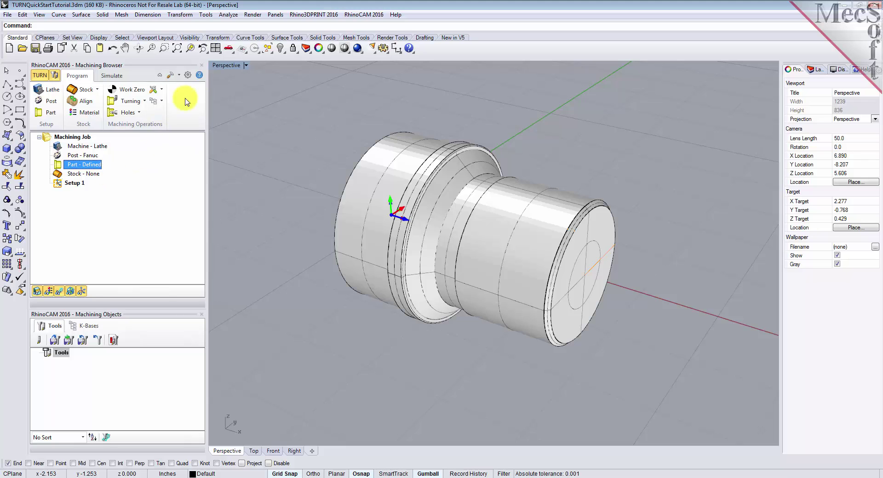
Create a cylindrical stock model with an outer radius of 1.5, a length of 3.25 and inner dimensions of 0
left_click(229, 48)
left_click(270, 80)
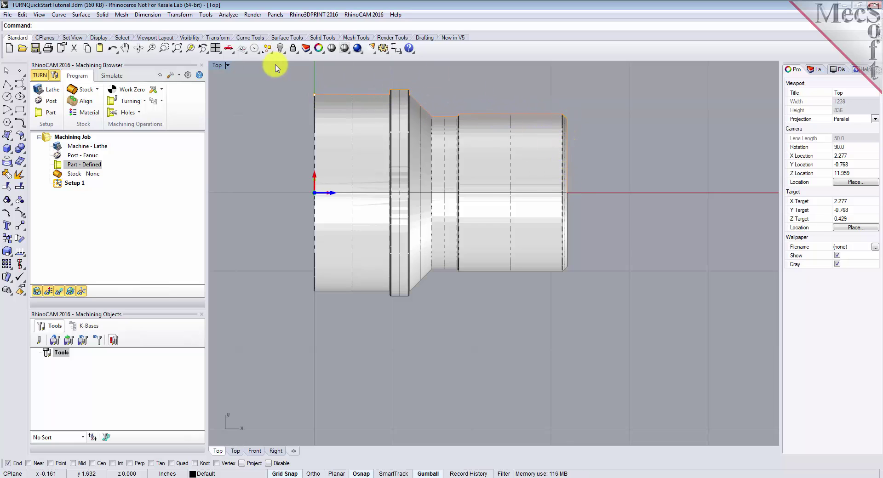
left_click(233, 54)
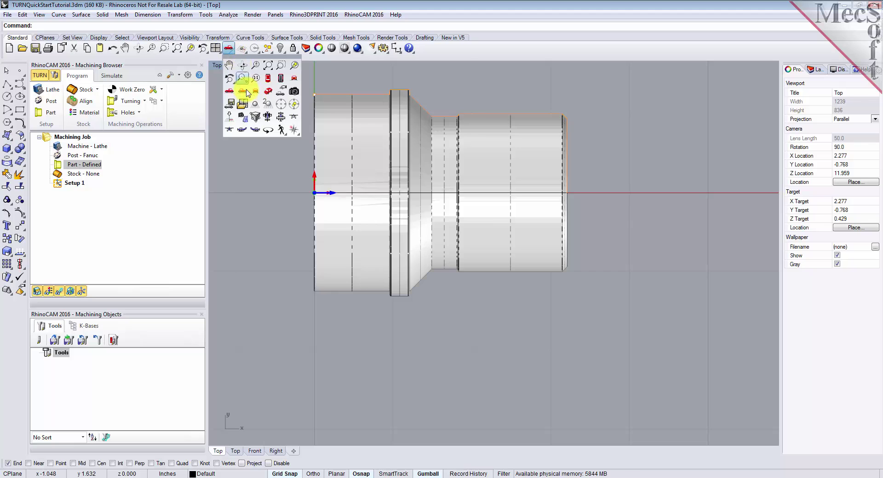
left_click(272, 93)
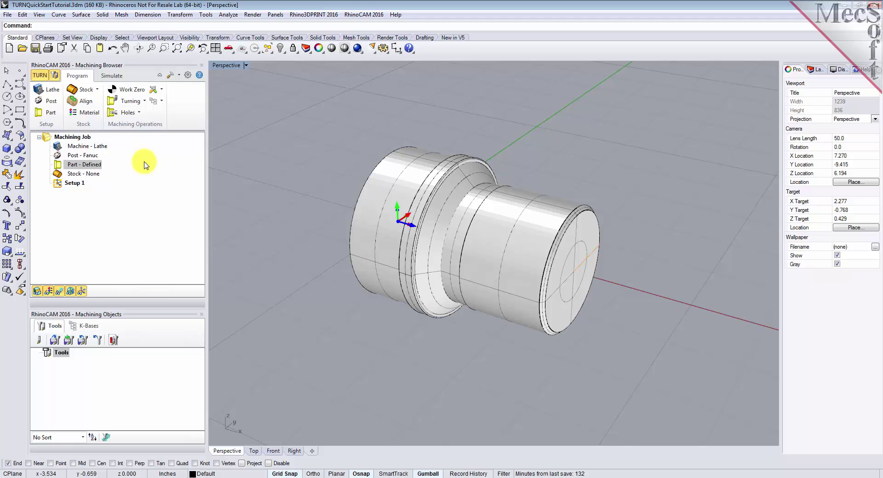
left_click(98, 91)
left_click(131, 103)
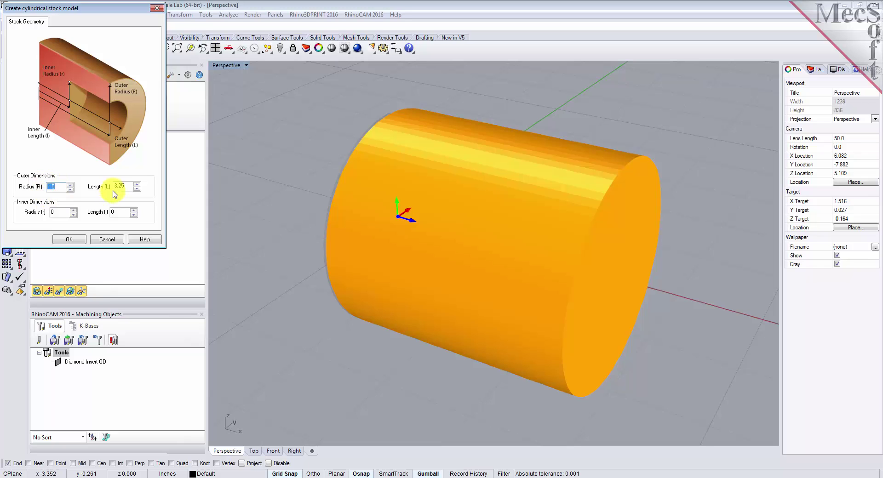
key("Tab")
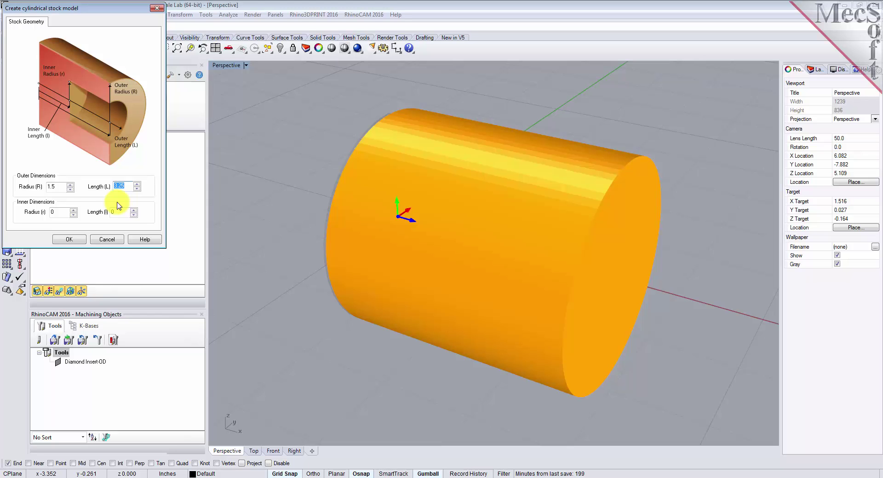
left_click(73, 238)
left_click(64, 175)
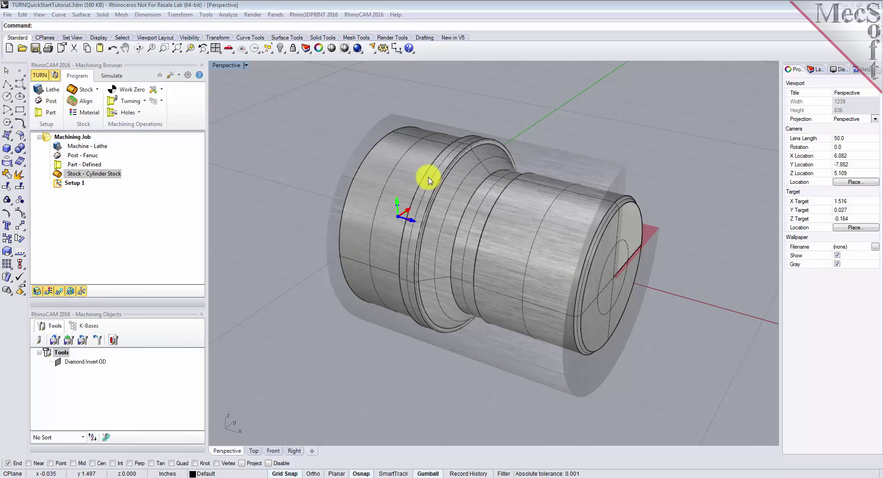
Toggle the stock model's visibility off and on to compare the part with its surrounding stock
left_click(37, 291)
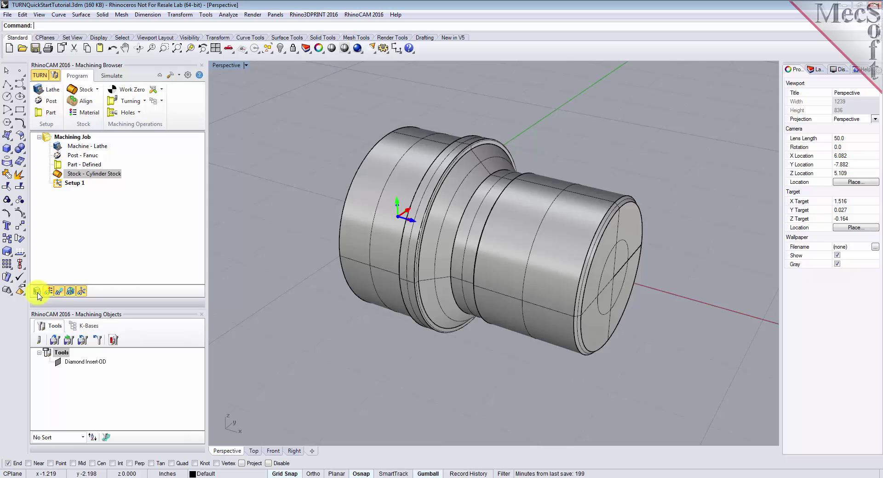
left_click(37, 291)
left_click(37, 291)
left_click(37, 291)
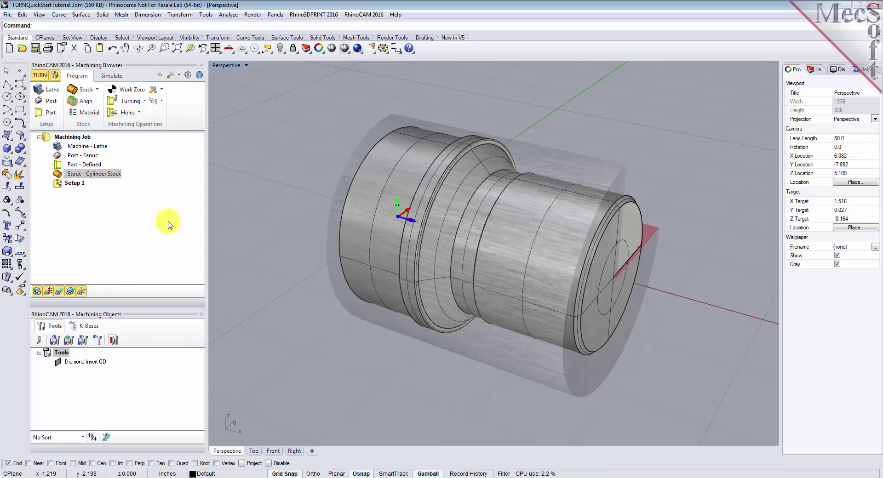
Align the stock to the right of the part along Z and assign ALUMINUM - 6061 as the stock material
left_click(82, 101)
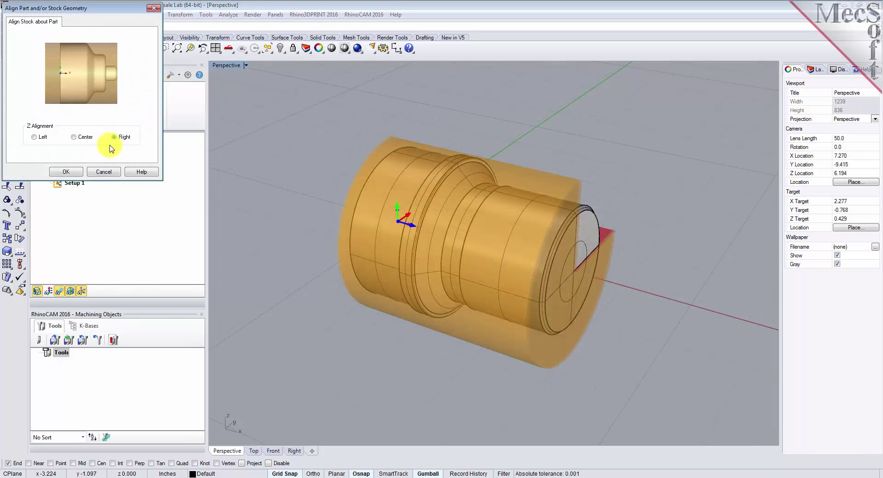
left_click(70, 172)
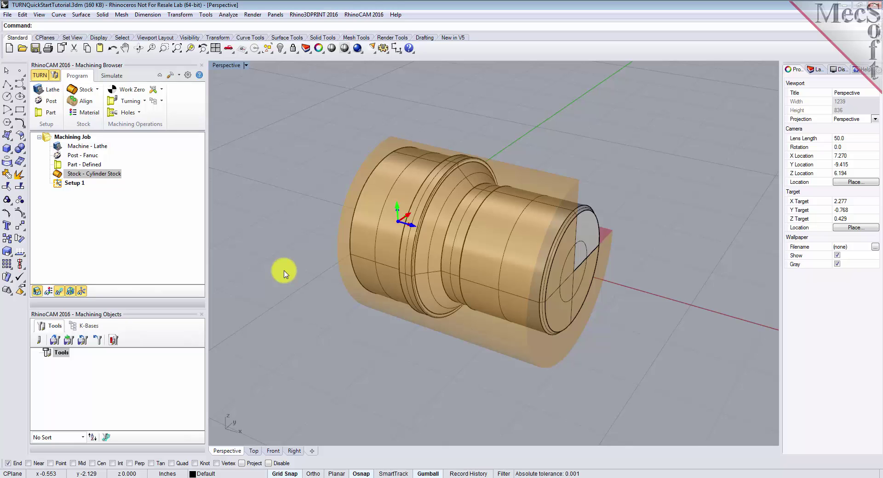
left_click(89, 113)
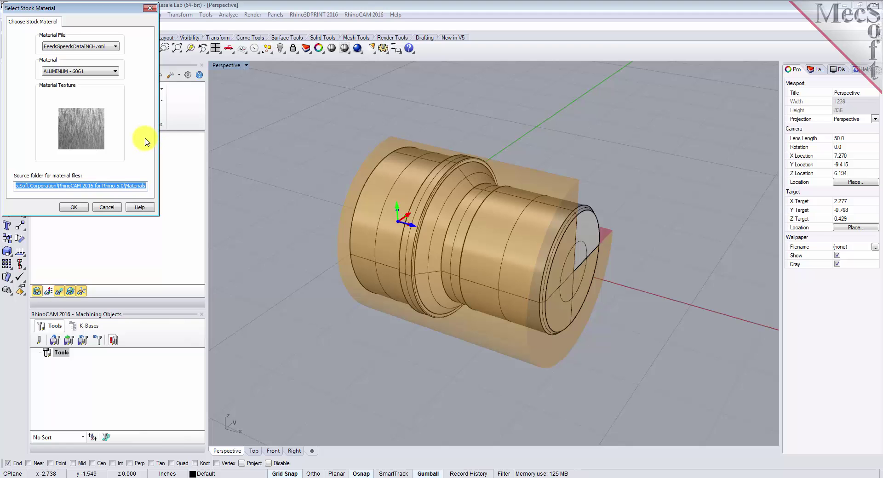
left_click(114, 71)
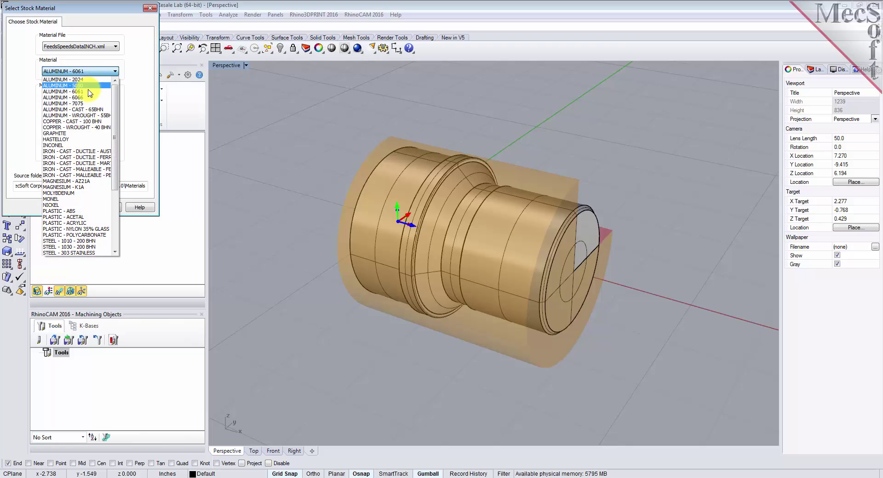
left_click(89, 80)
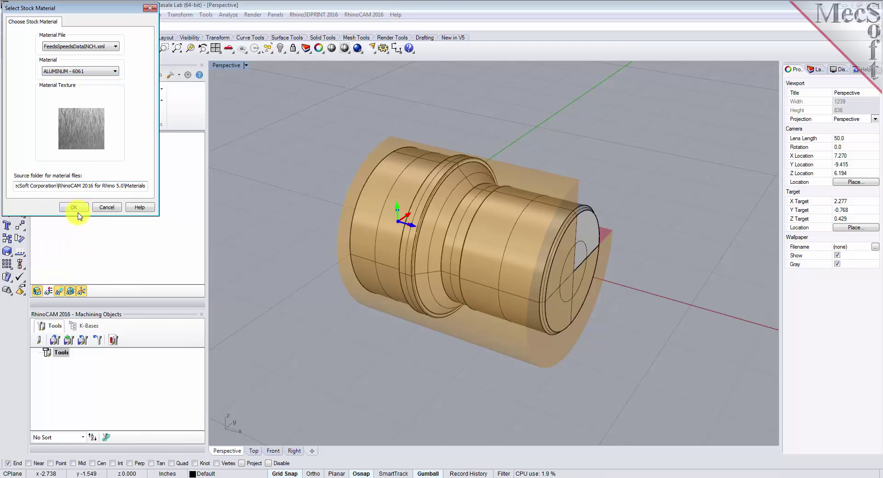
left_click(73, 207)
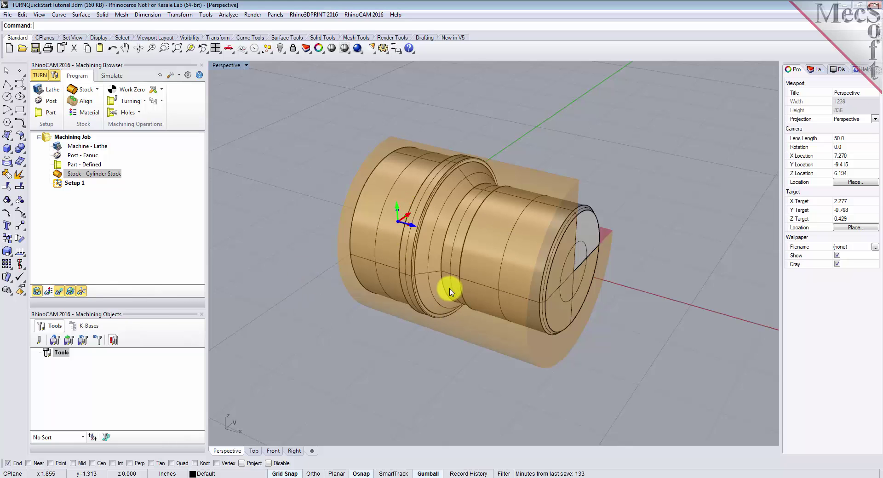
Turn on the material texture display and inspect the textured part and stock from several angles
left_click(50, 292)
left_click(49, 291)
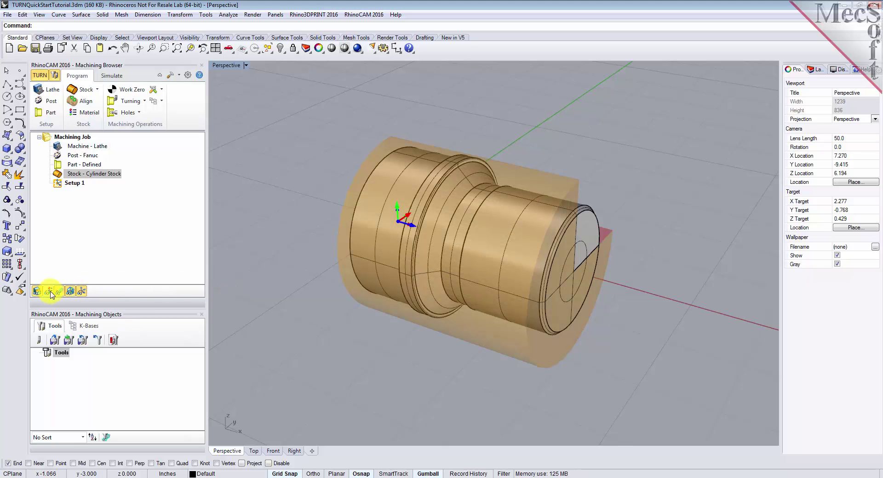
left_click(49, 292)
mouse_move(498, 282)
right_mouse_down()
mouse_move(311, 276)
mouse_move(331, 272)
right_mouse_up()
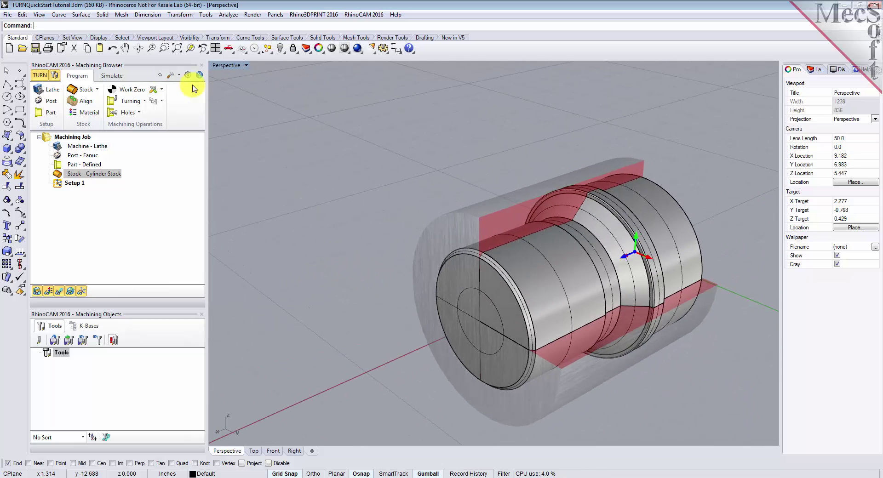
left_click(125, 48)
left_click_drag(496, 299, 330, 236)
right_click_drag(329, 235, 454, 230)
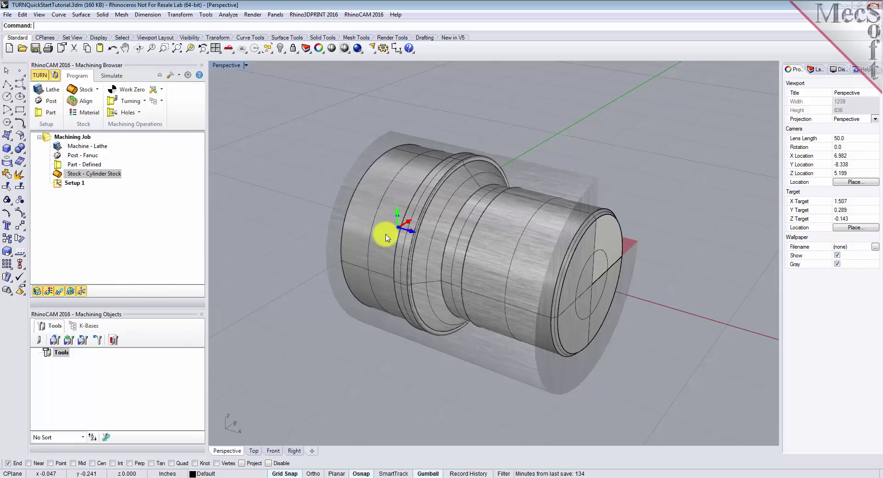
Set the work zero for Setup 1 to the right-most face of the stock box and check its position on the model
left_click(64, 183)
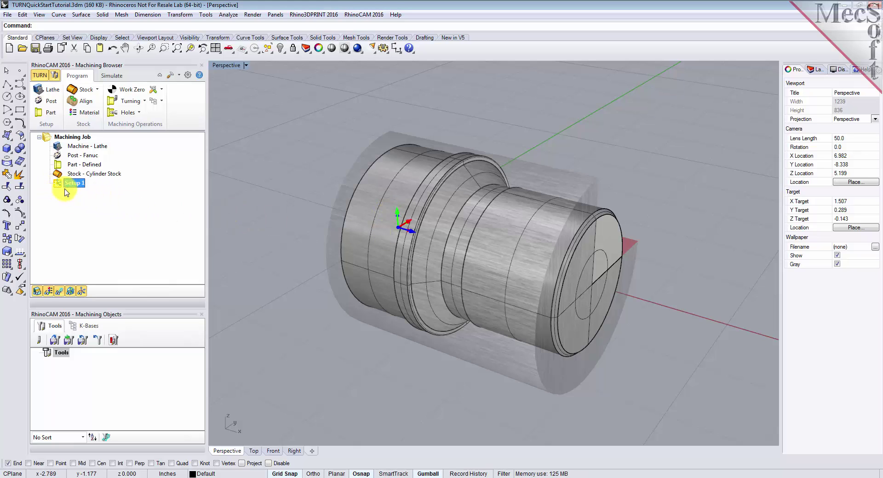
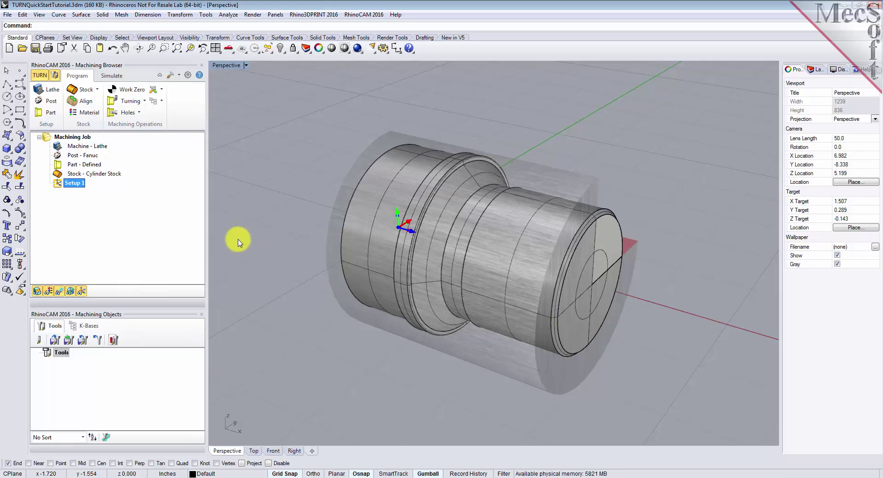
left_click(123, 89)
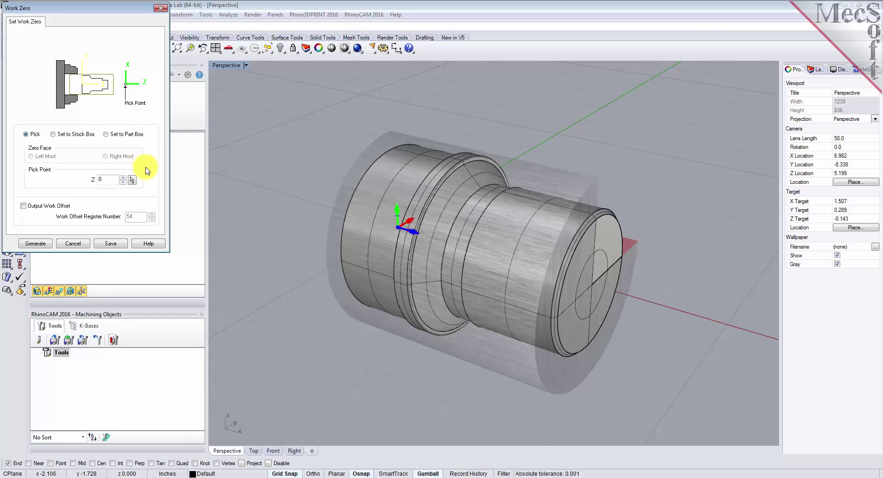
left_click(55, 135)
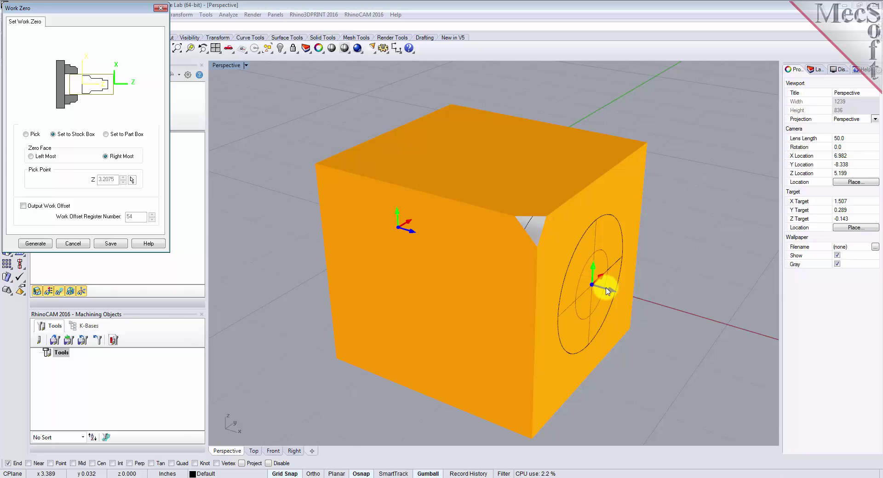
left_click(35, 243)
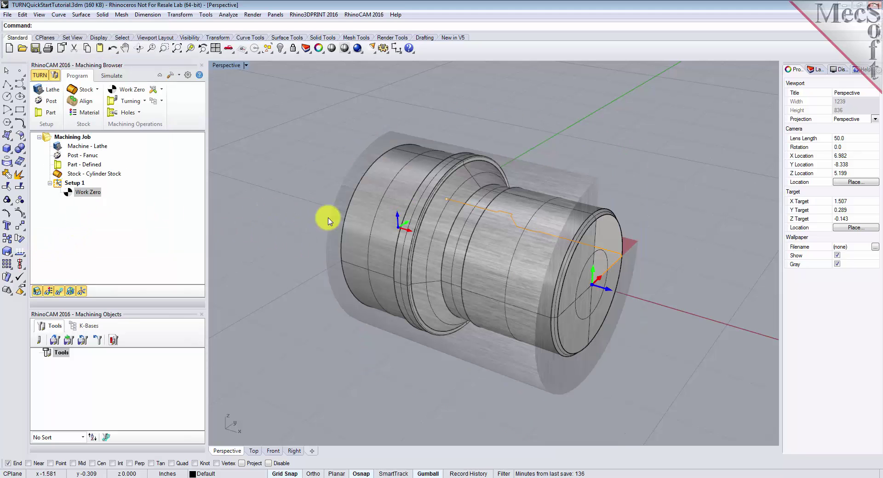
left_click(69, 197)
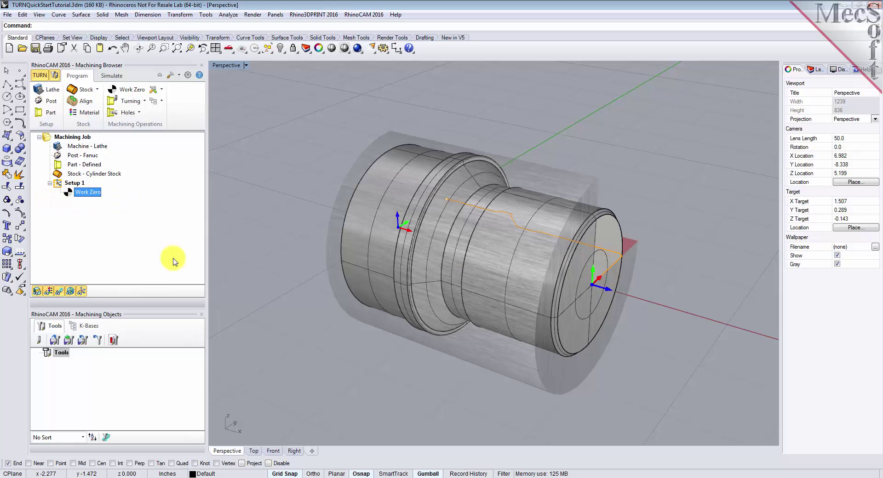
right_click_drag(646, 285, 481, 285)
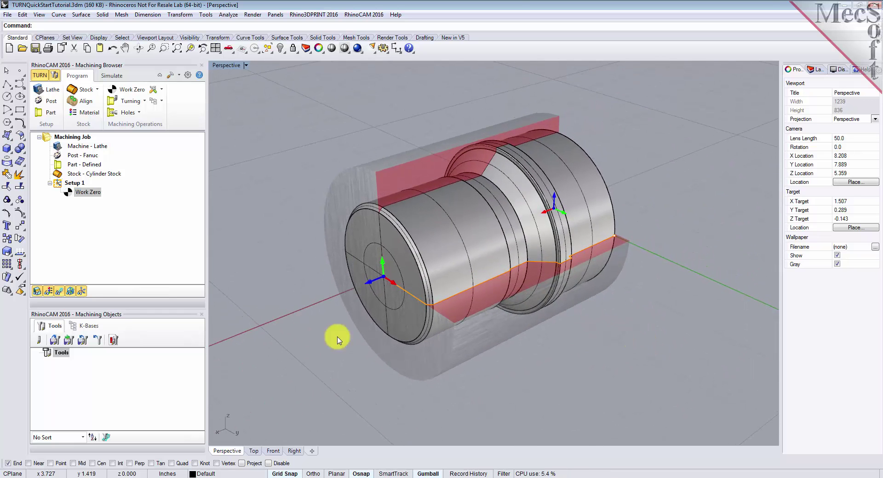
Define a diamond insert tool named Diamond Insert-OD with 0.5 inscribed circle radius, 0.02 tip radius, 55 tip angle, 20 relief angle and OD Forward orientation
left_click(40, 341)
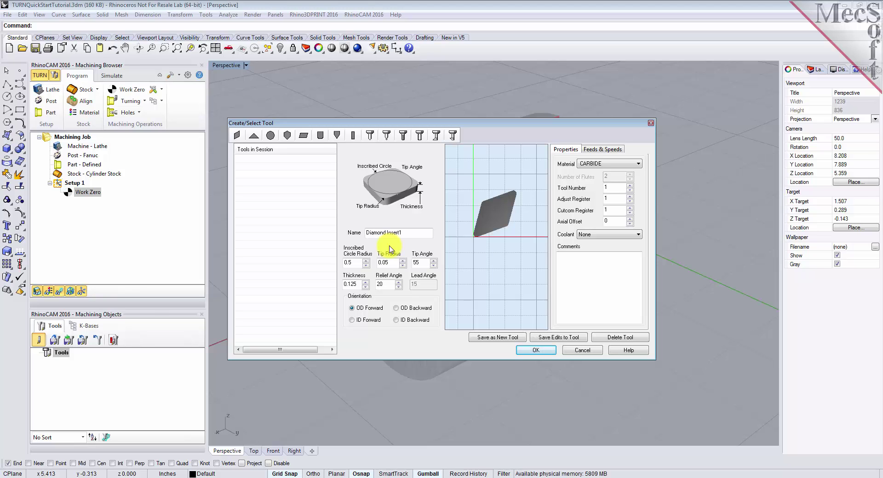
left_click(417, 232)
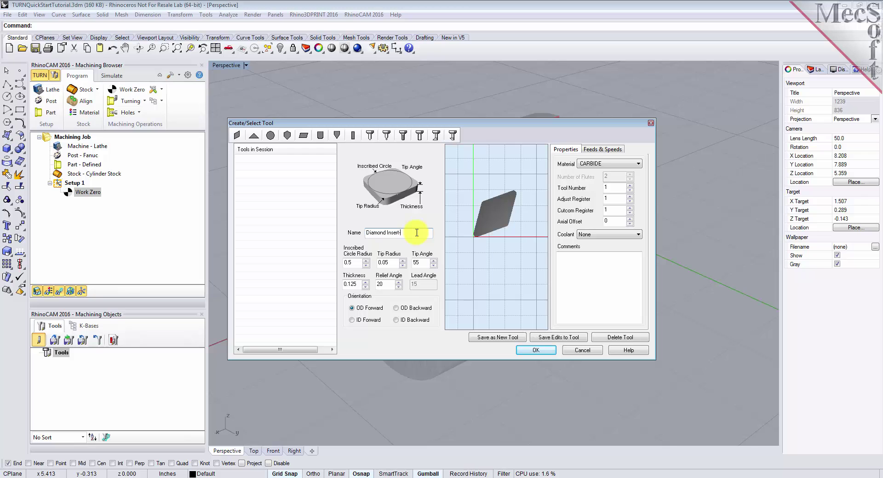
type("OD")
double_click(342, 265)
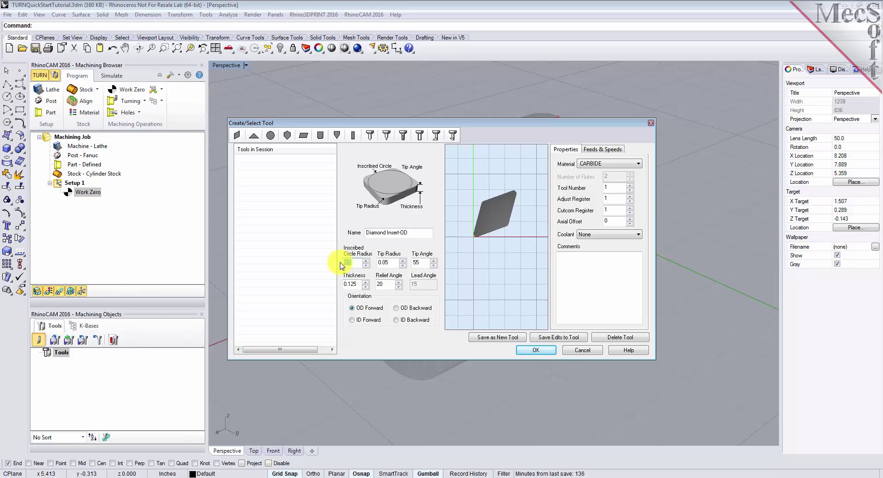
left_click(386, 263)
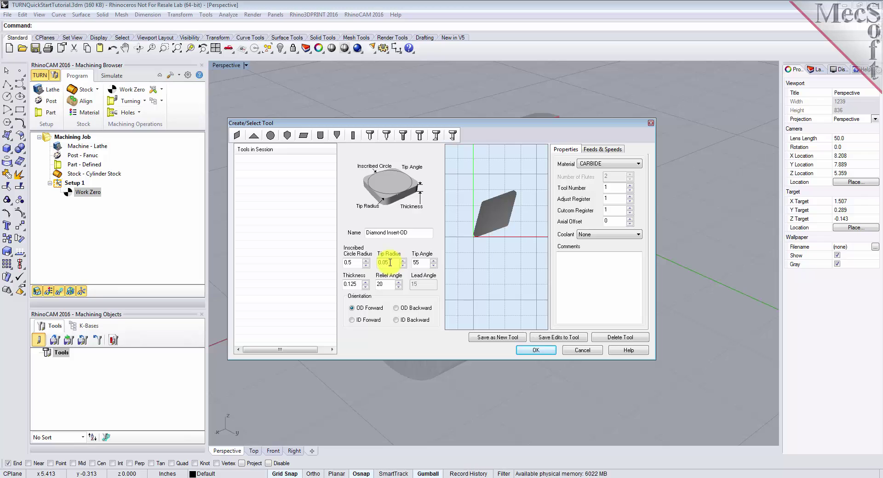
type("2")
left_click(426, 262)
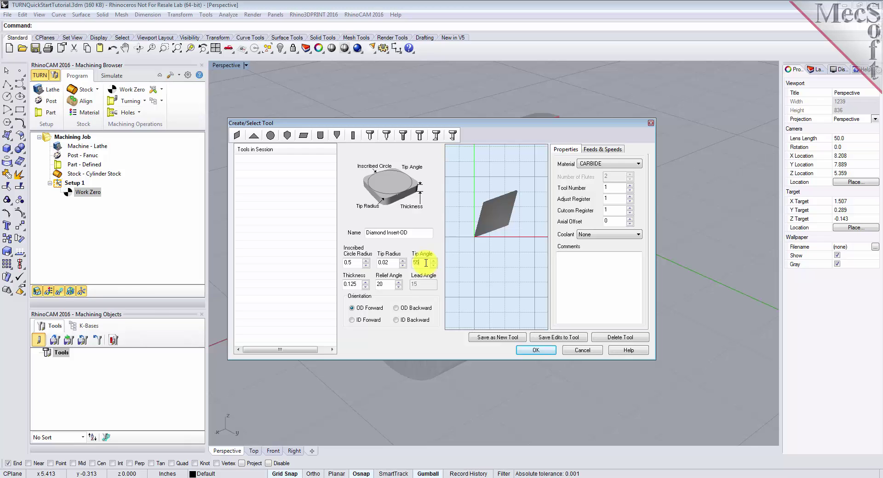
left_click(388, 284)
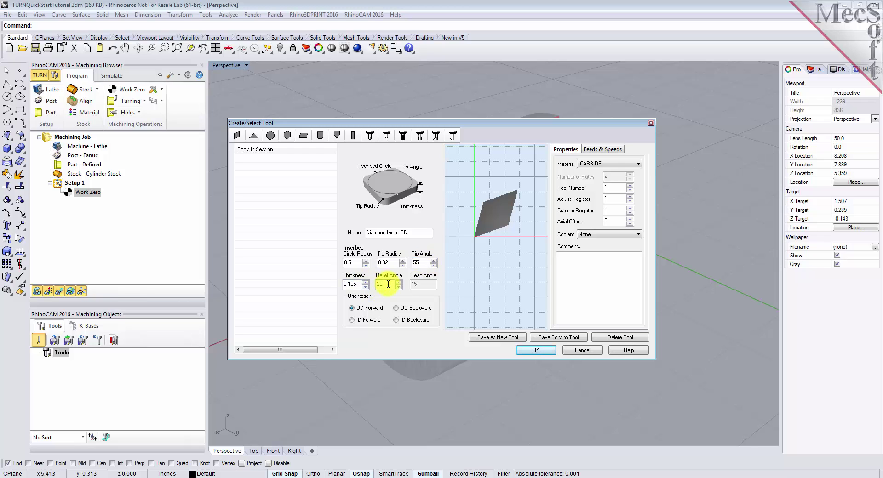
left_click(355, 311)
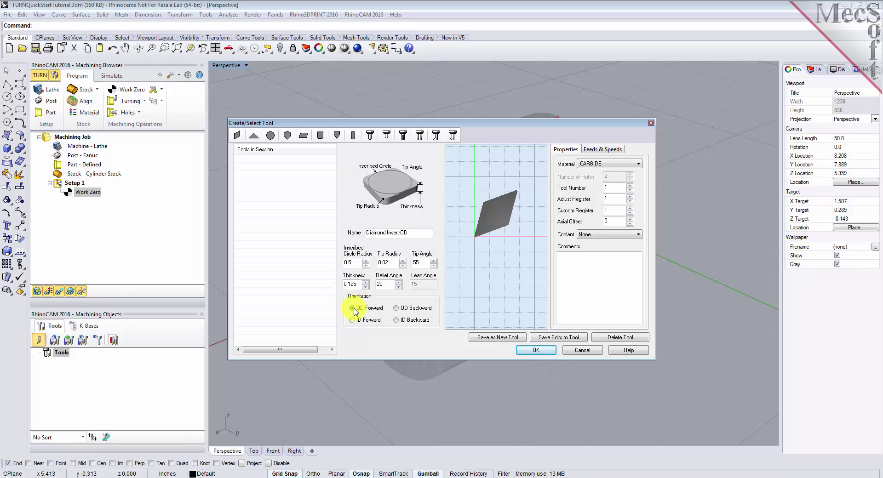
Set the insert's spindle speed to 300 RPM and its maximum speed to 350 RPM
left_click(608, 150)
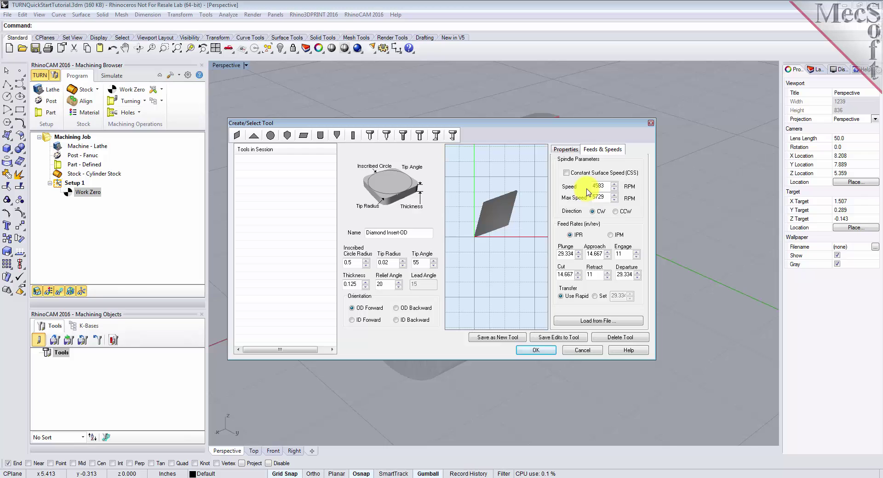
left_click_drag(606, 186, 576, 187)
type("300")
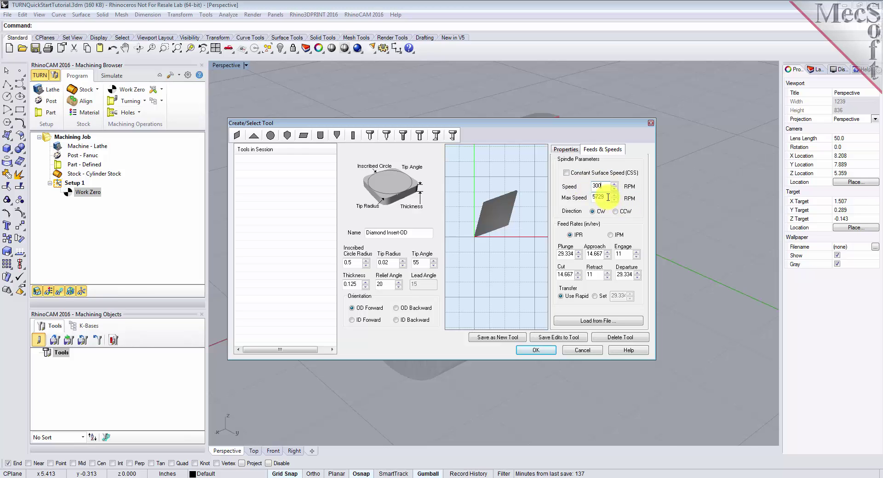
left_click_drag(607, 197, 567, 201)
type("350")
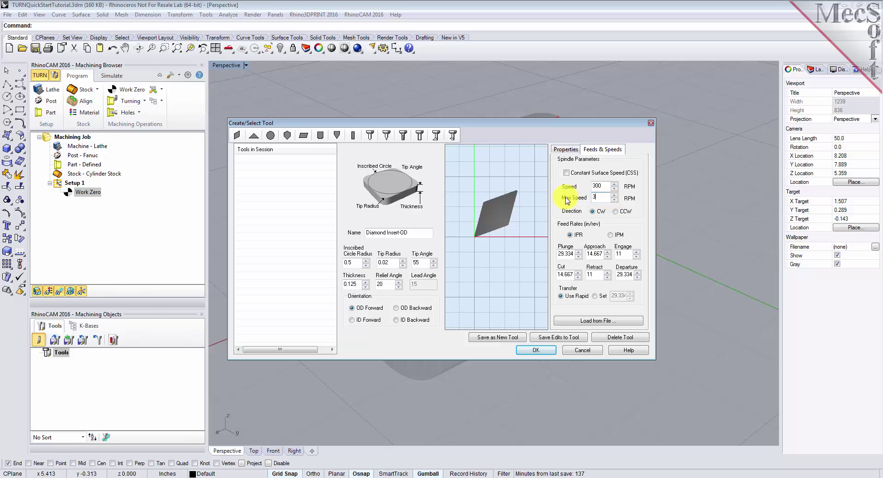
Switch the feed rates to IPM and set the plunge feed to 5 and the approach and engage feeds to 7.5
left_click(611, 235)
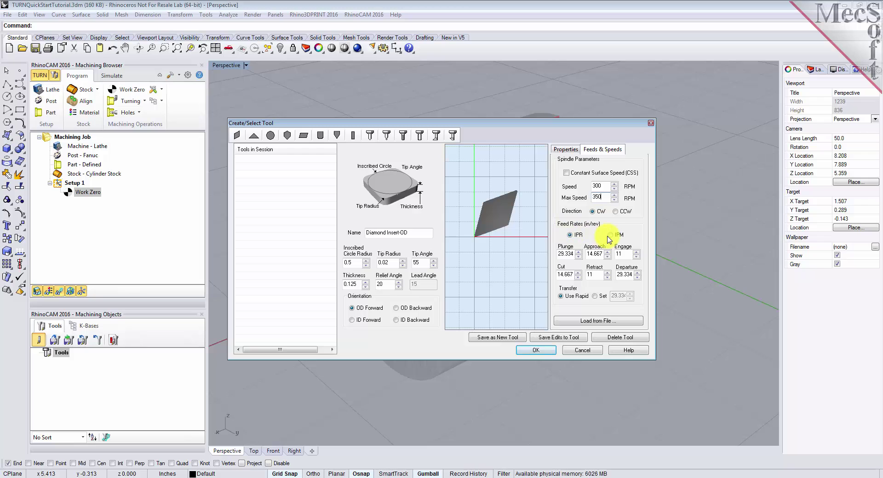
double_click(563, 254)
type("5")
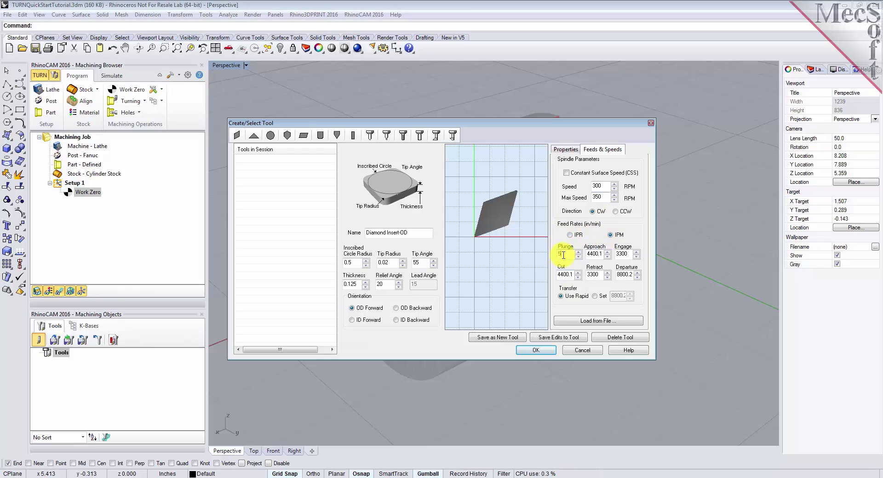
double_click(592, 254)
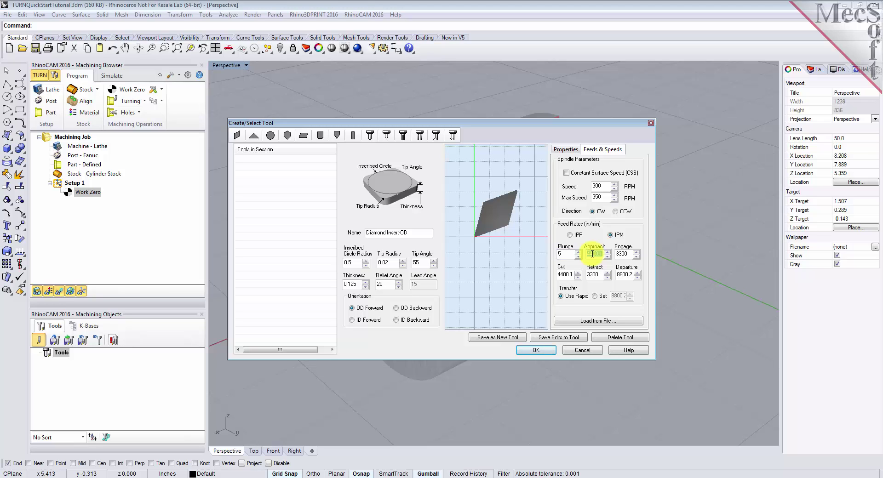
type("7.5")
double_click(623, 253)
type("7.5")
Set the cut feed to 10 and the retract and departure feeds to 15 with rapid transfer, and save Diamond Insert-OD as a new tool
double_click(562, 274)
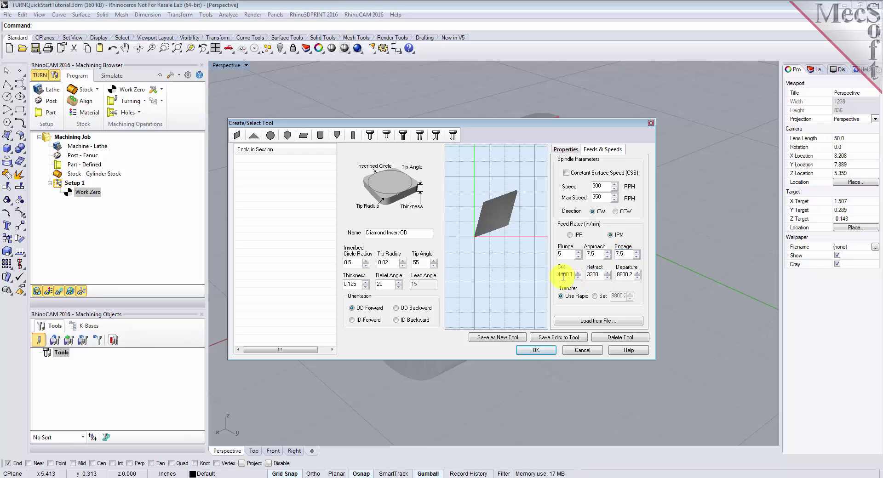
type("10")
double_click(594, 275)
type("15")
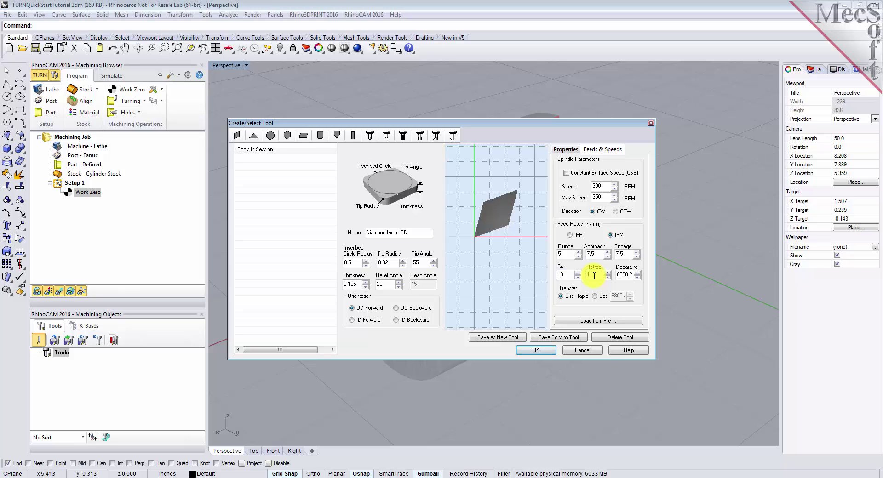
double_click(622, 274)
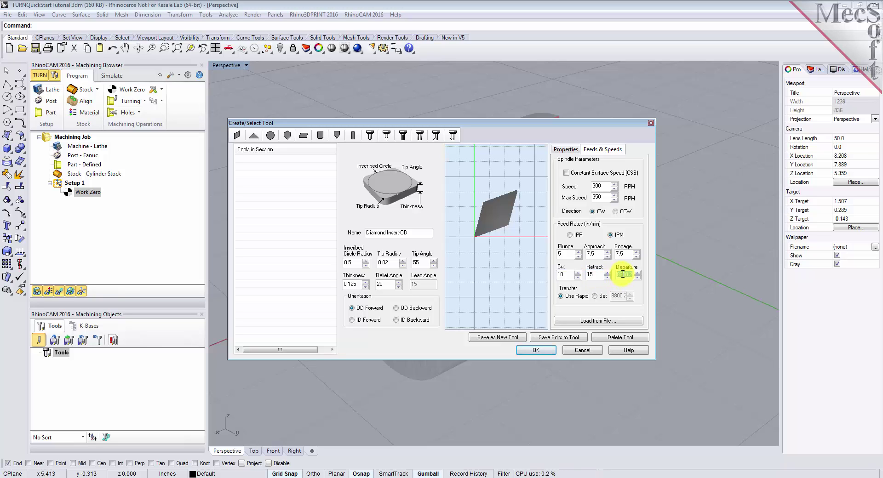
type("15")
left_click(561, 296)
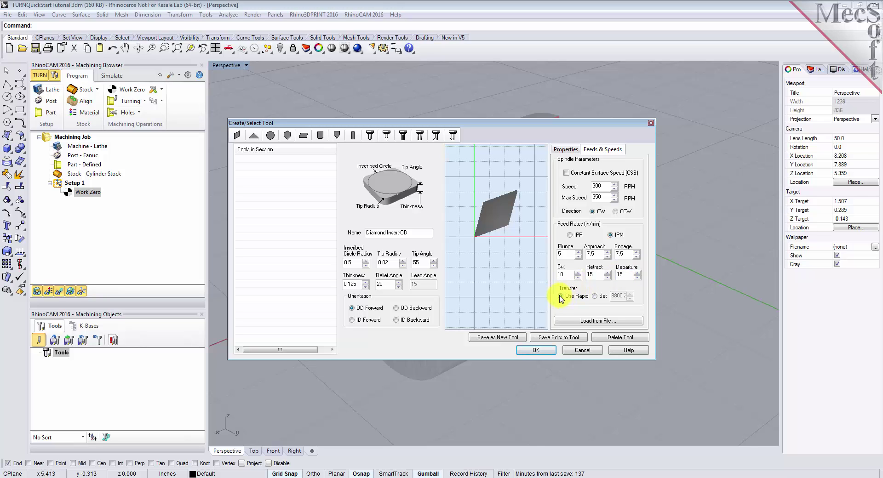
left_click(505, 338)
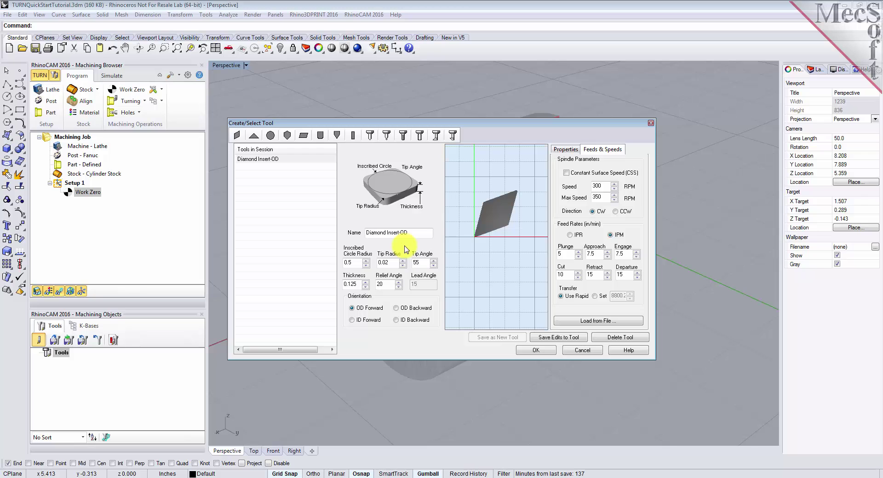
left_click(256, 159)
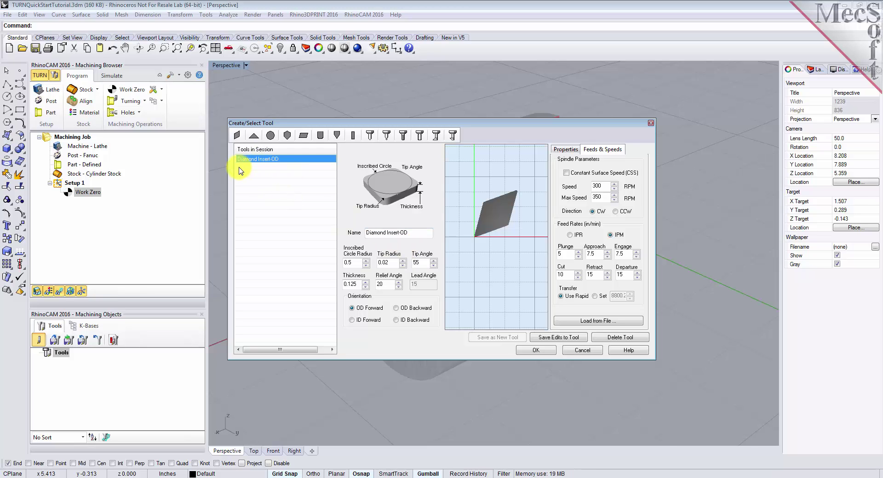
Finish the tool definition and create a Turn Roughing operation that uses the Diamond Insert-OD tool
left_click(537, 350)
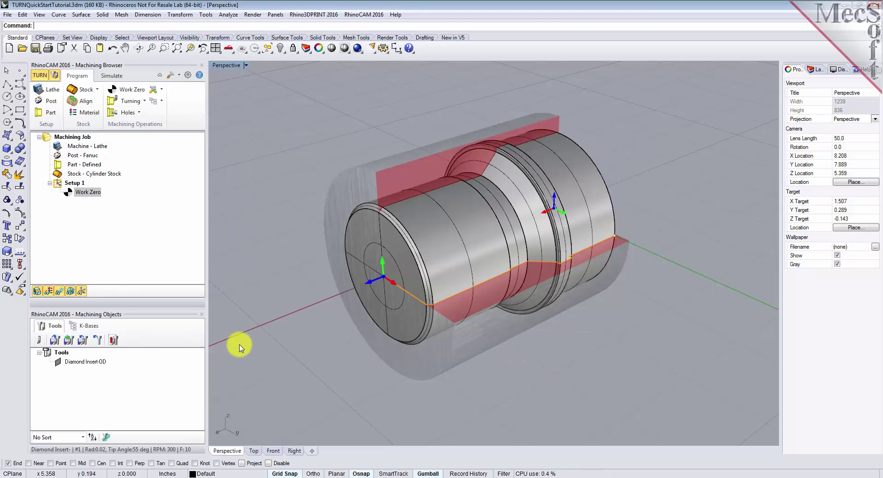
left_click(54, 372)
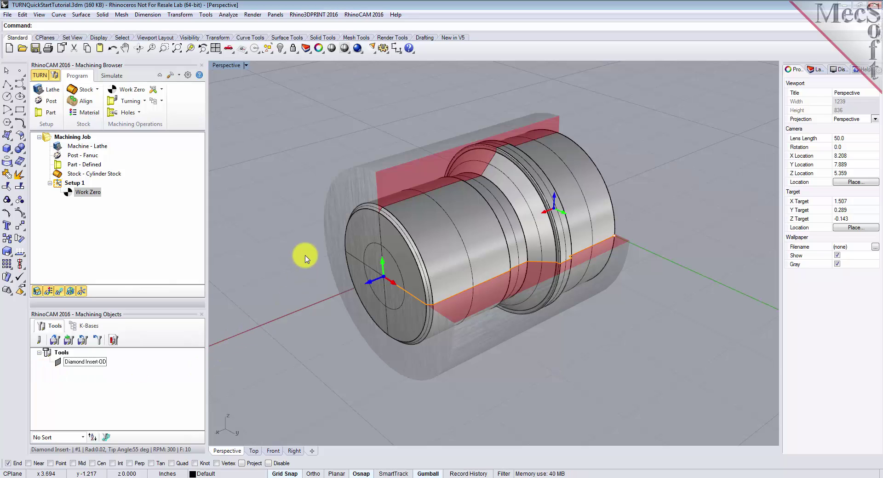
left_click(144, 101)
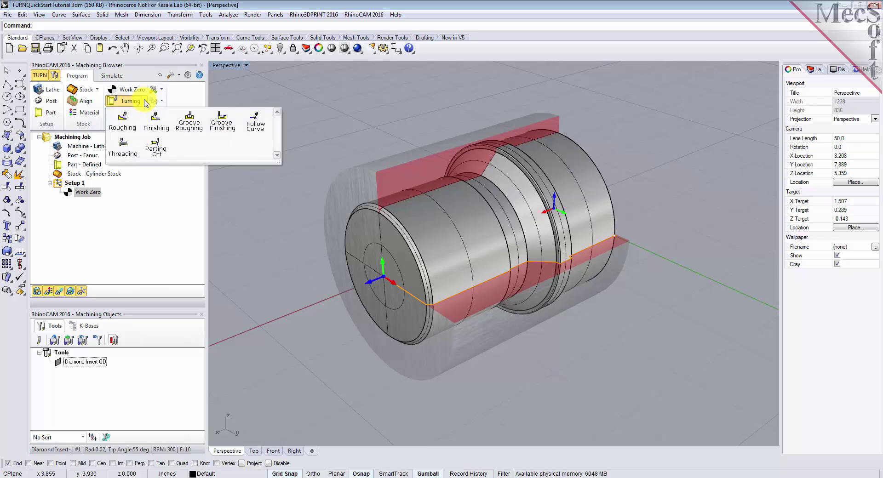
left_click(122, 120)
left_click(138, 142)
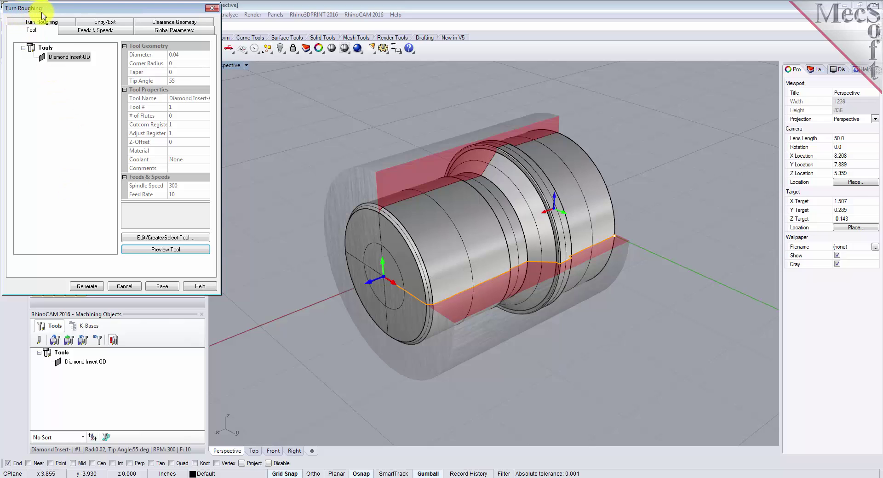
left_click(42, 58)
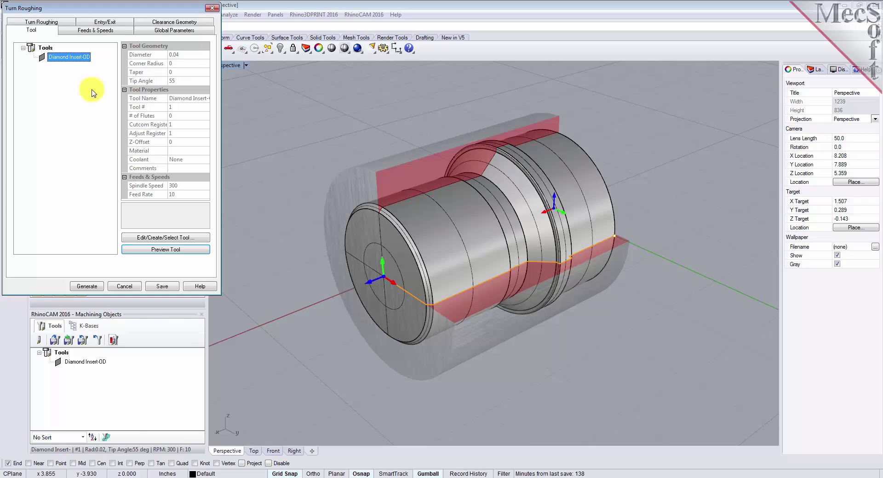
Load the roughing feeds and speeds from the tool and set the cut transfer to Clearance Plane with automatic clearance
left_click(105, 30)
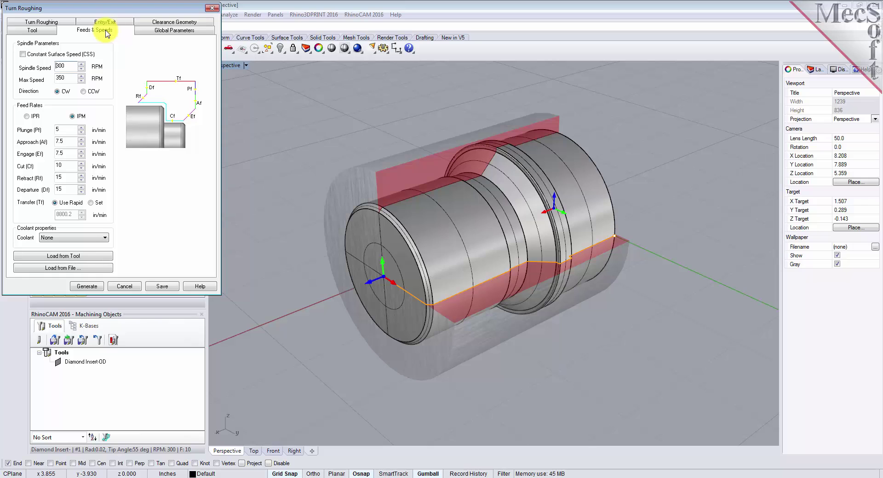
left_click(94, 256)
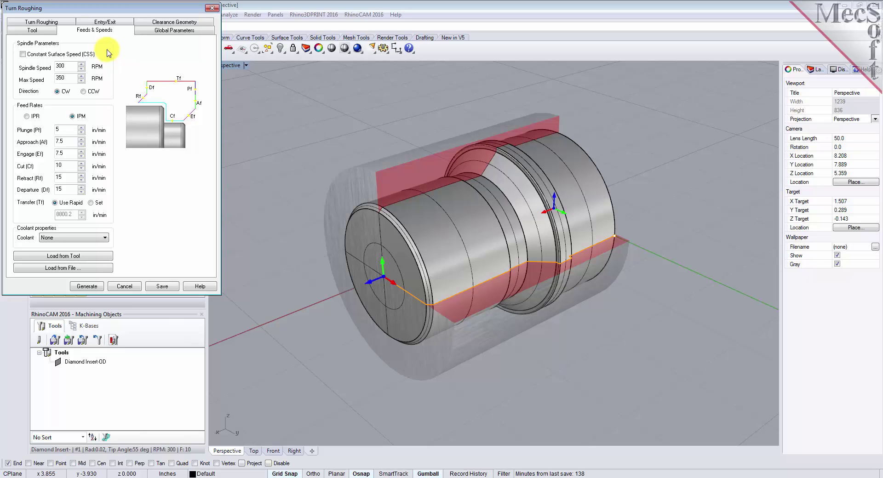
left_click(174, 22)
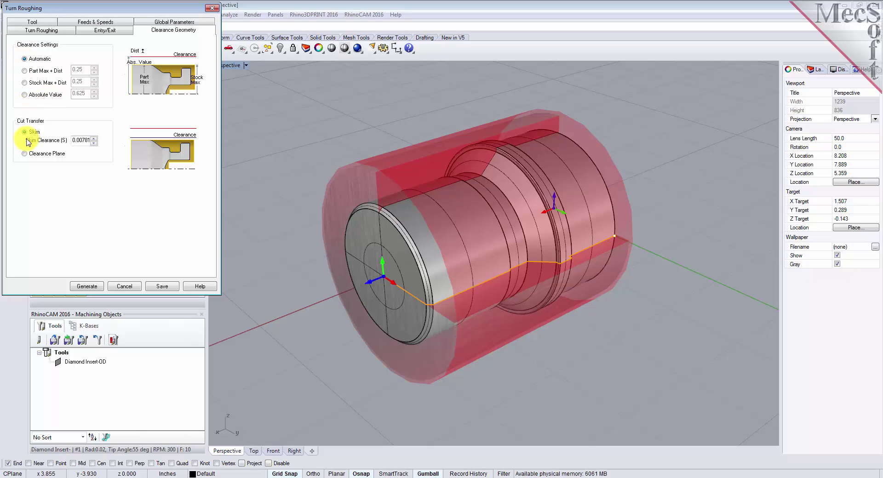
left_click(24, 154)
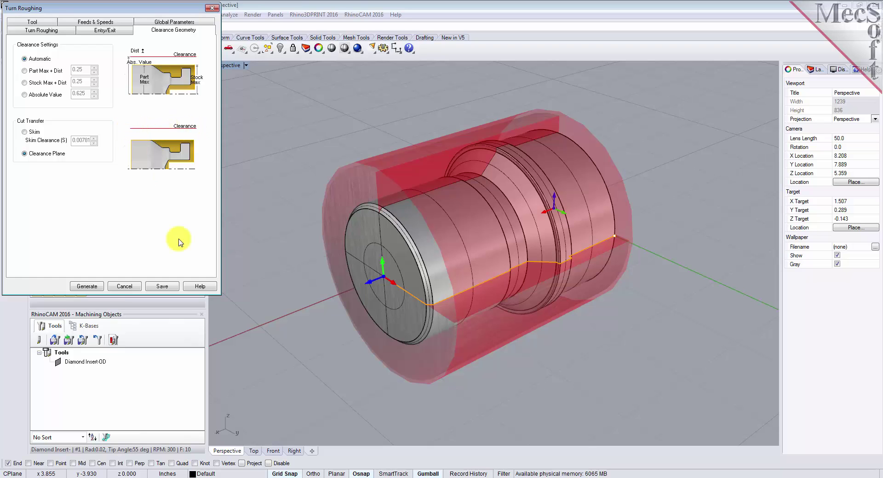
right_click_drag(600, 294, 619, 299)
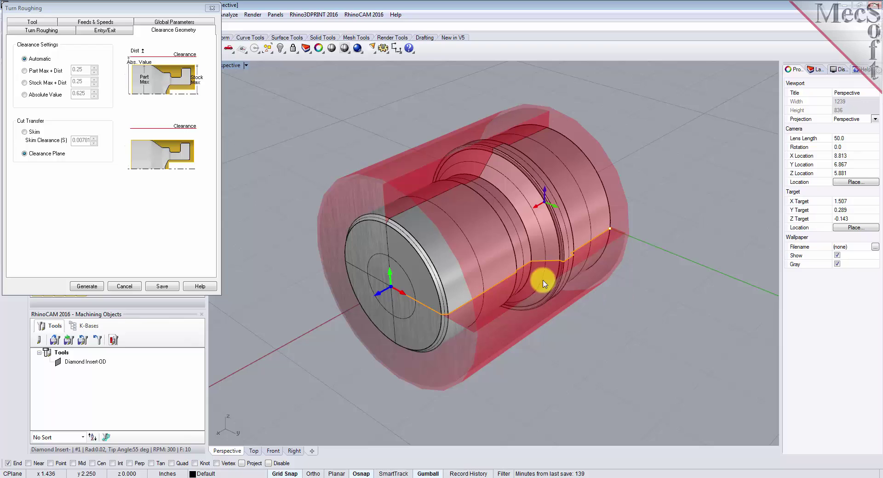
Set the roughing operation's approach type to Outer Diameter with a stock allowance of 0.01
left_click(177, 22)
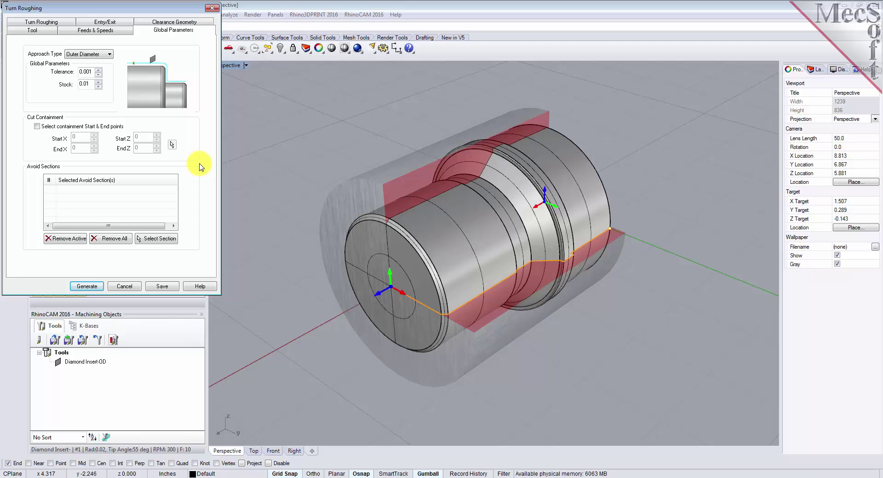
left_click(109, 54)
left_click(107, 63)
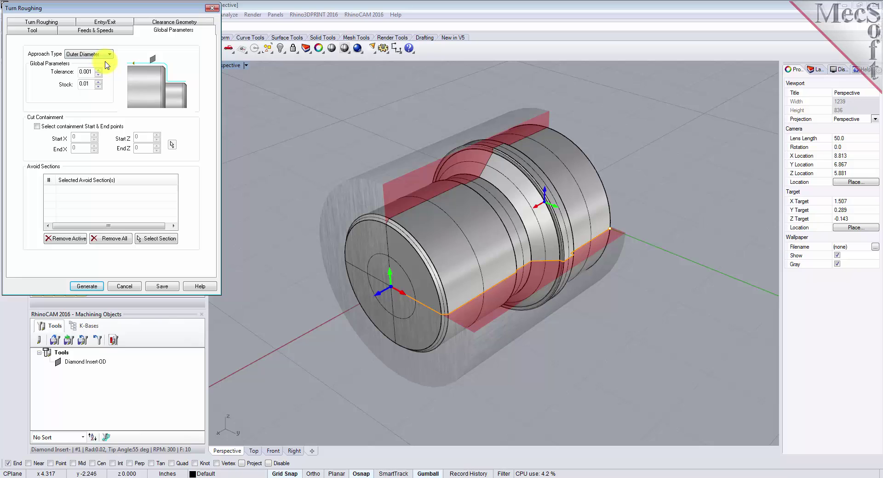
left_click_drag(92, 83, 73, 83)
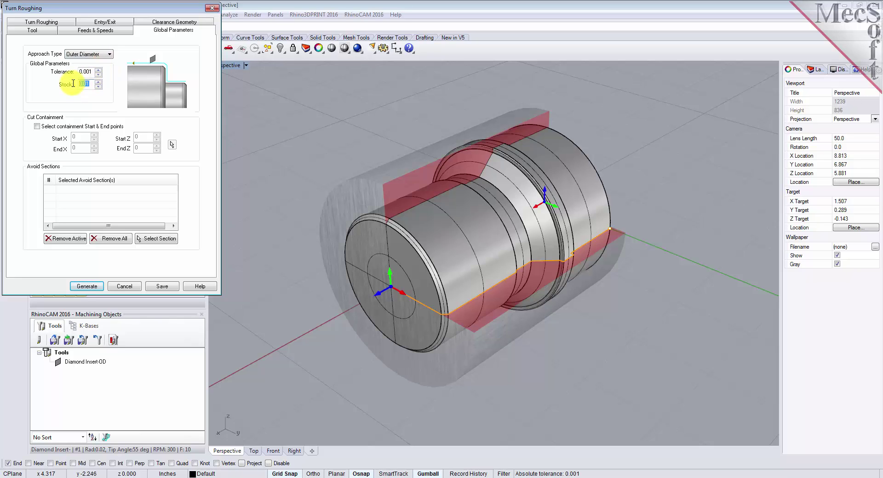
type("0.01")
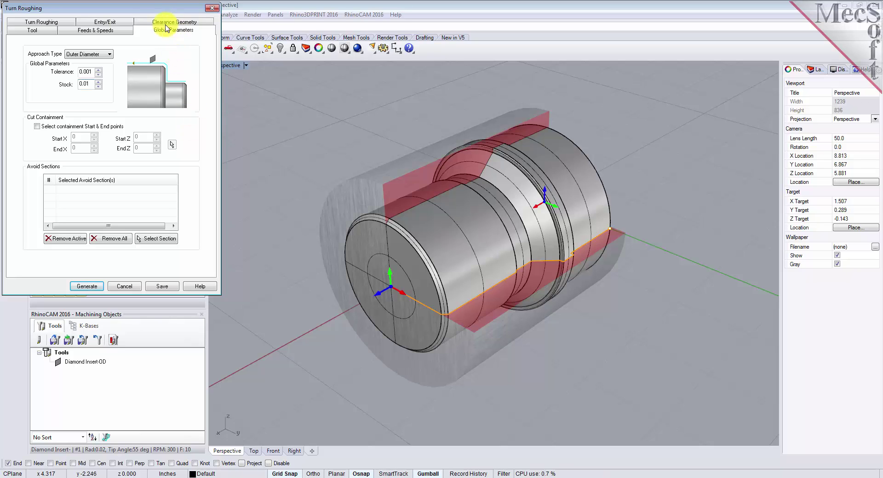
Turn off the final cleanup pass for the linear cuts, using a depth per cut distance of 0.0625
left_click(66, 23)
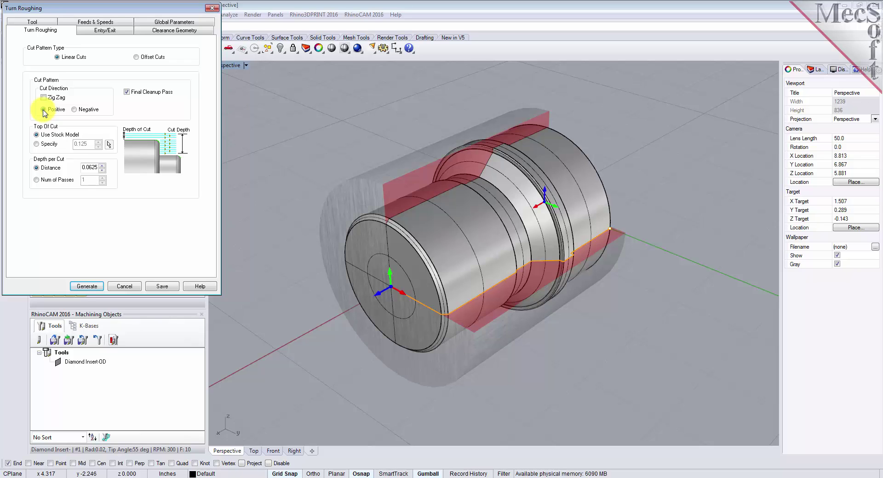
left_click(127, 92)
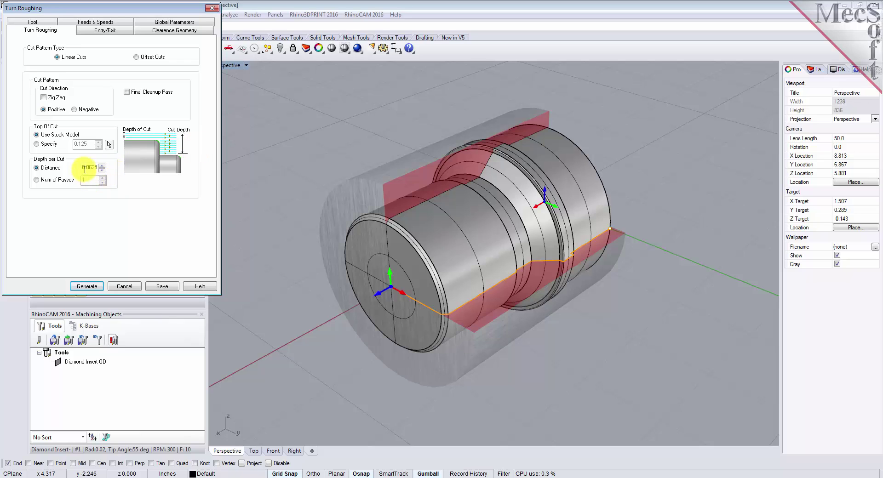
left_click_drag(83, 168, 102, 170)
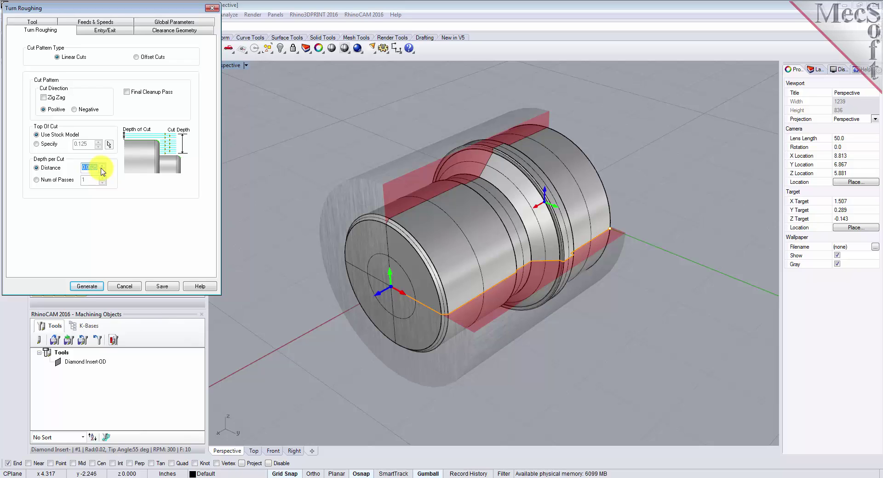
Set the entry approach and engage motion lengths to 0.025
left_click(104, 29)
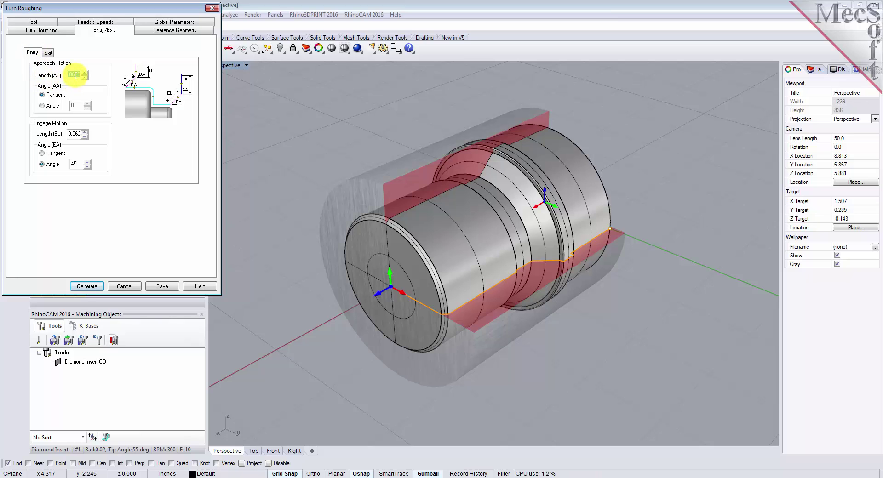
type("0.025")
double_click(73, 133)
type("0.0")
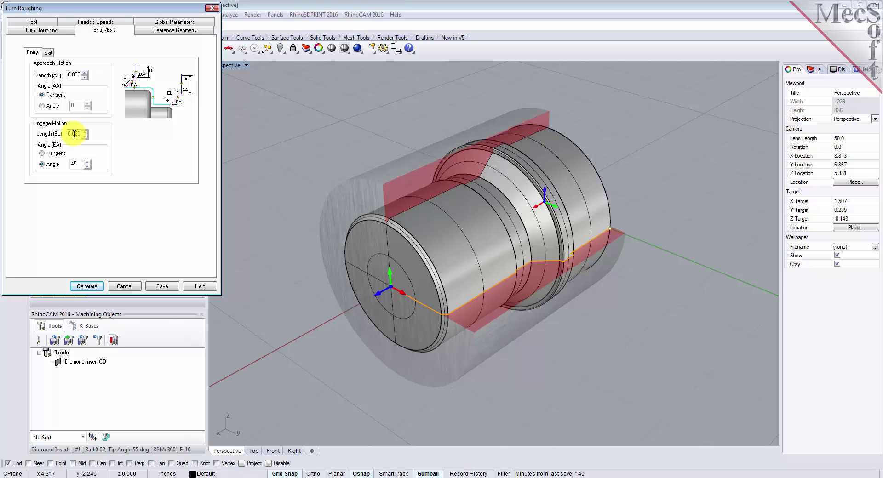
type("25")
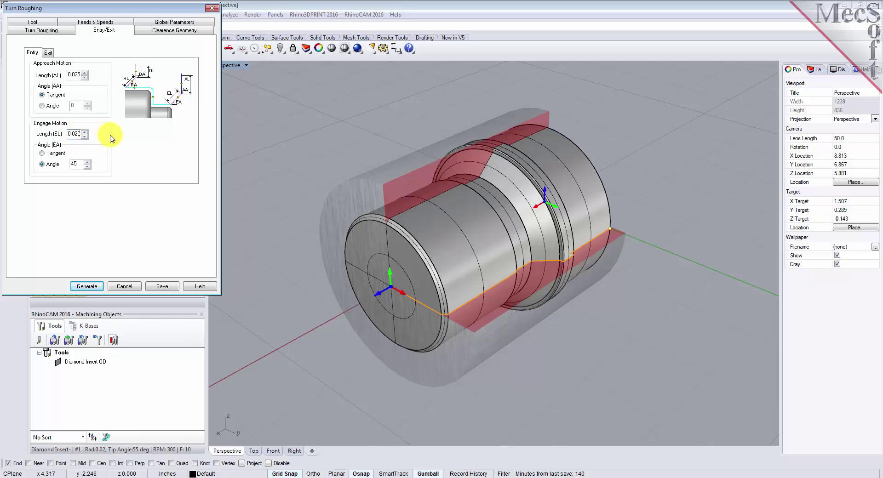
Set the exit retract and depart motion lengths to 0.025 and generate the Turn Roughing toolpath
left_click(48, 52)
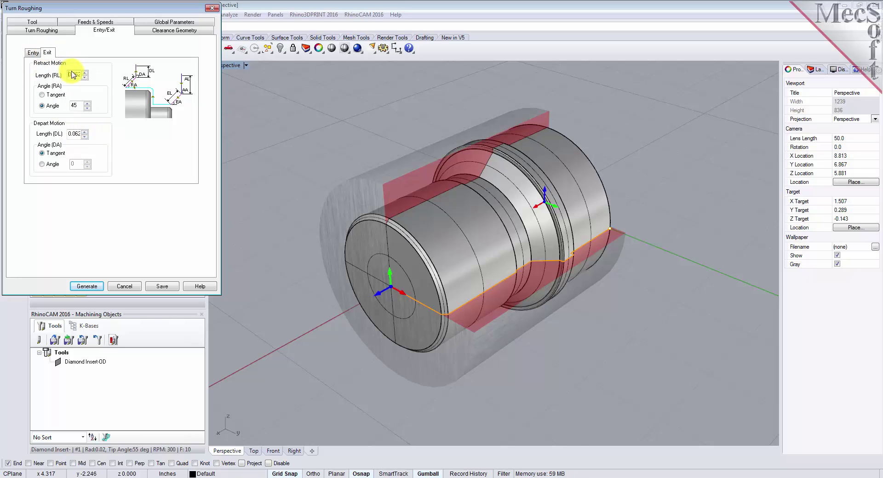
double_click(73, 75)
type("0.")
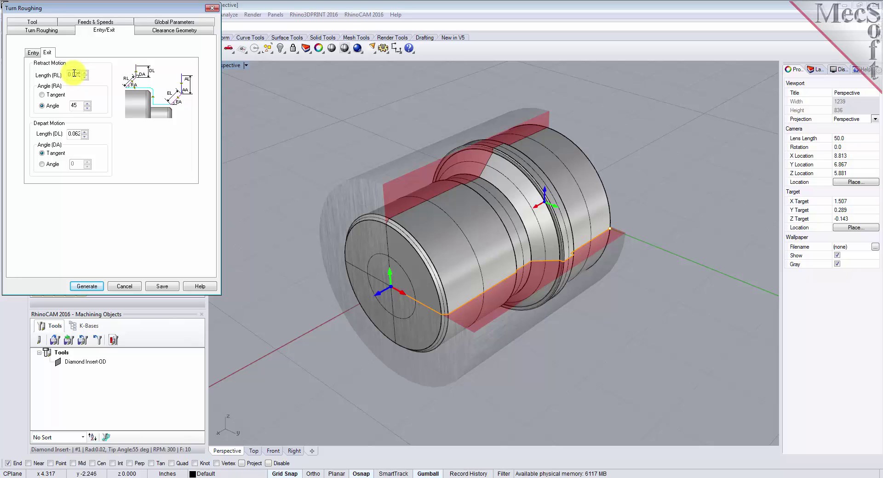
double_click(74, 134)
type("0.0")
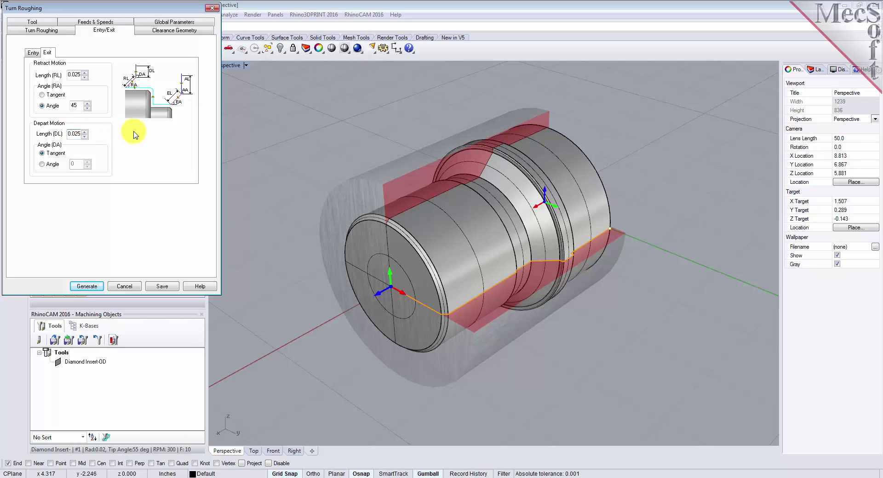
left_click(87, 286)
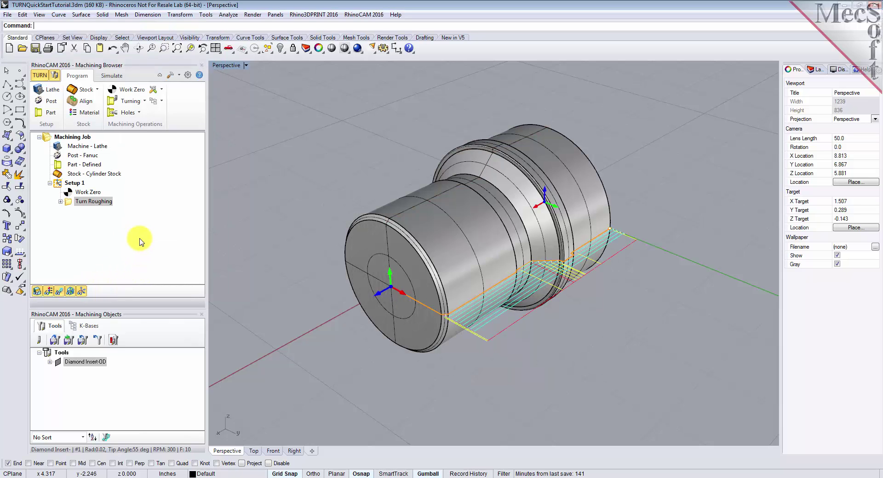
Examine the Turn Roughing toolpath from the top, toggle the toolpath display, and return to a perspective view
left_click(71, 202)
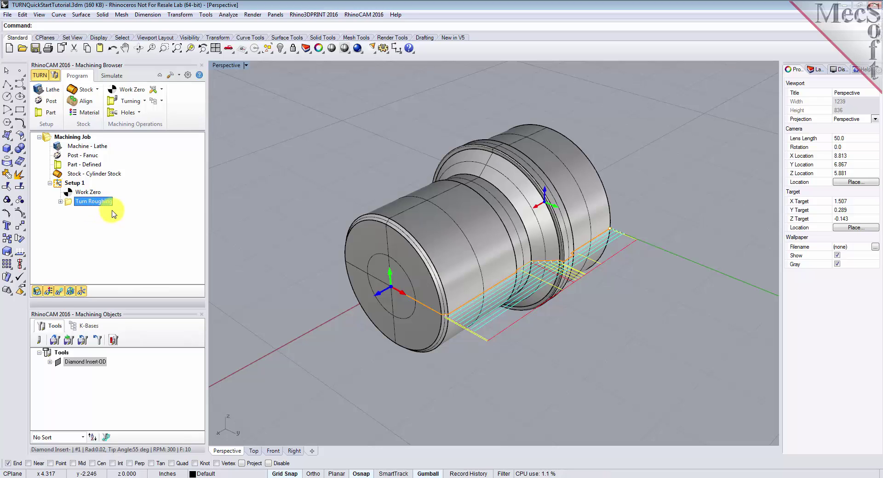
left_click(229, 48)
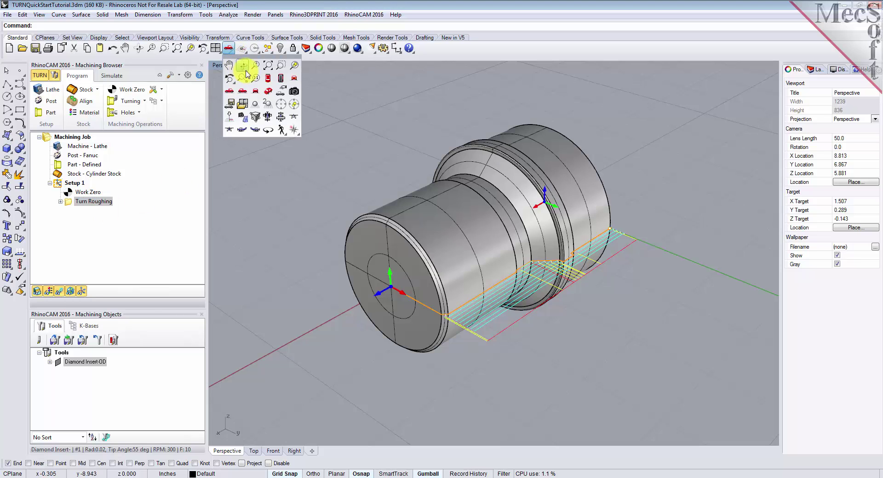
left_click(269, 82)
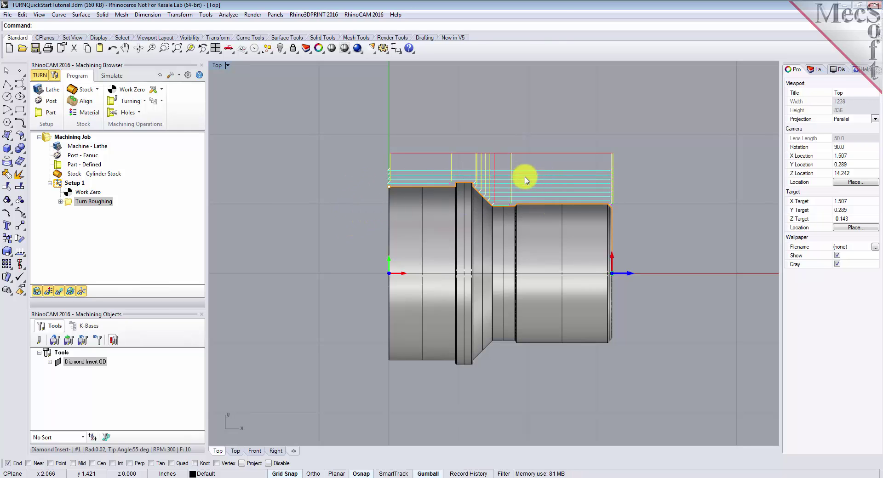
left_click(60, 291)
left_click(60, 292)
left_click(60, 291)
left_click(60, 292)
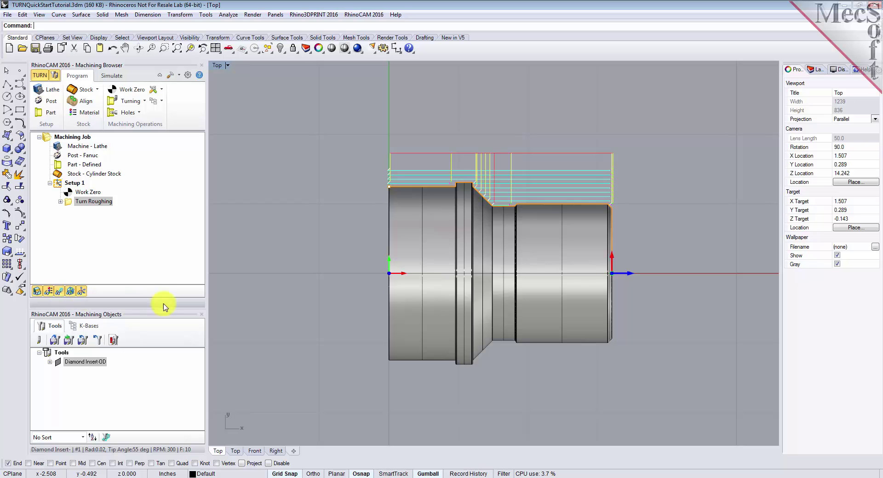
left_click(228, 48)
left_click(268, 97)
right_click_drag(443, 235, 507, 253)
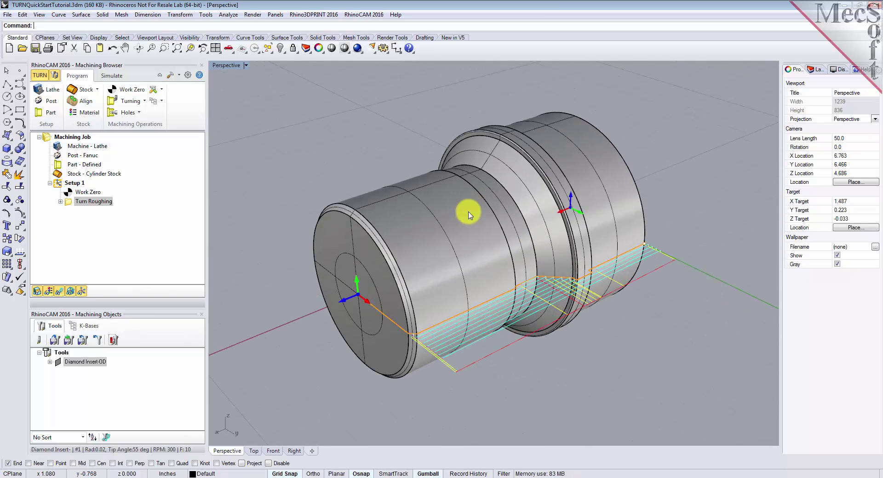
Set the simulation display mode to 3 Quarter in the simulation preferences
left_click(117, 76)
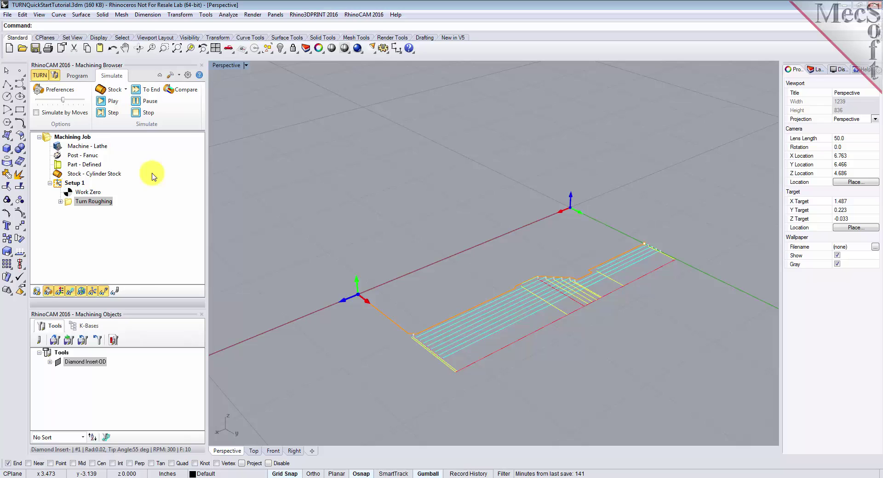
left_click(58, 89)
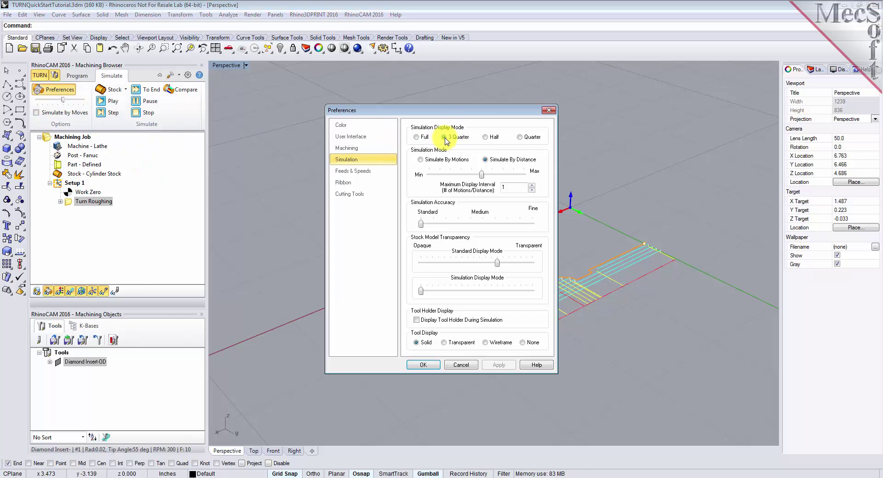
left_click(423, 365)
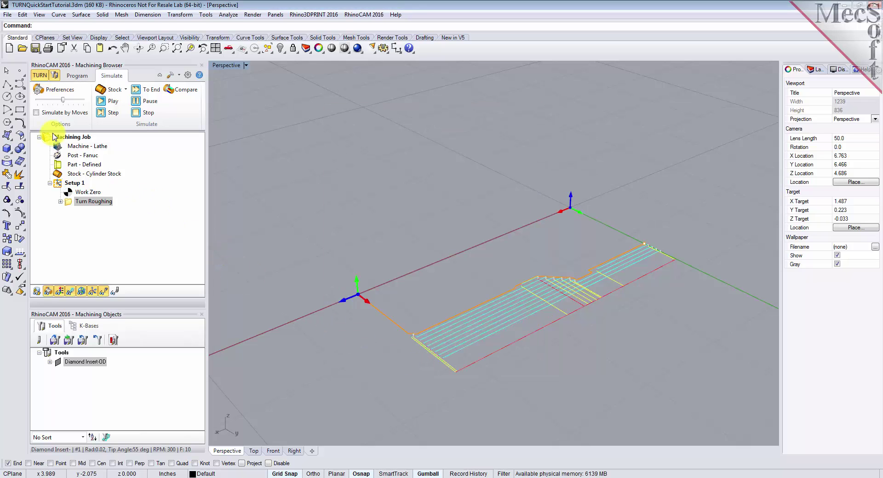
Slow down the simulation speed and play the Turn Roughing simulation with Simulate by Moves off
left_click(36, 113)
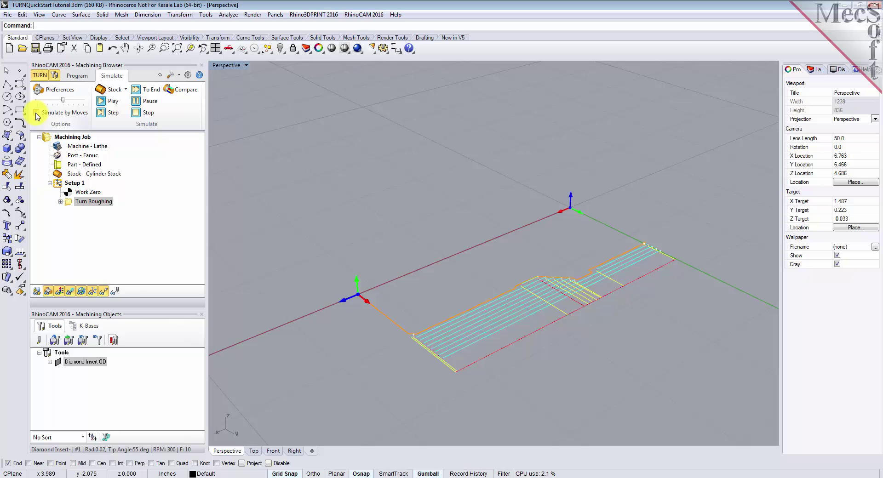
left_click_drag(57, 103, 51, 104)
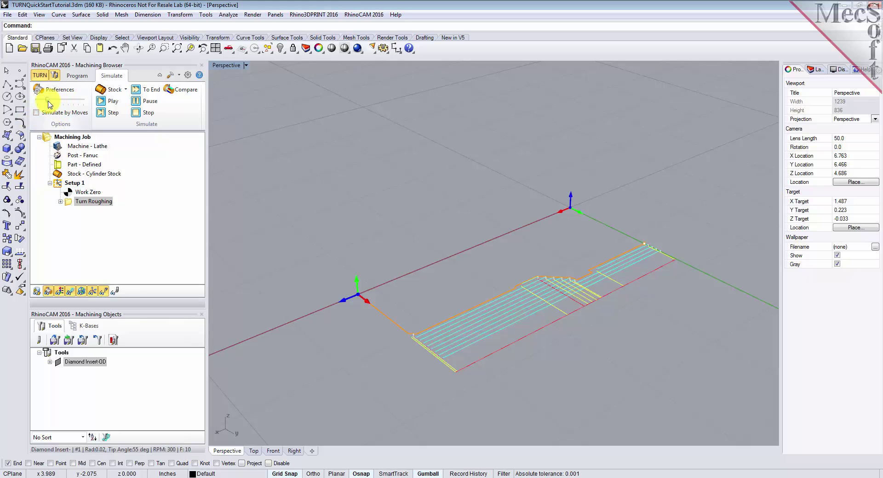
left_click(69, 206)
left_click(115, 102)
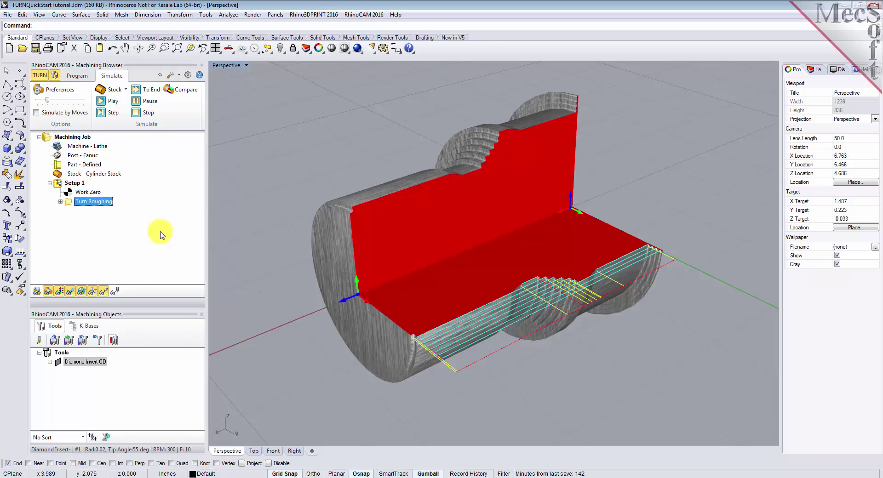
Inspect the roughed 3 Quarter stock in the simulation, switching its material texture display off and back on
right_click_drag(468, 309, 501, 307)
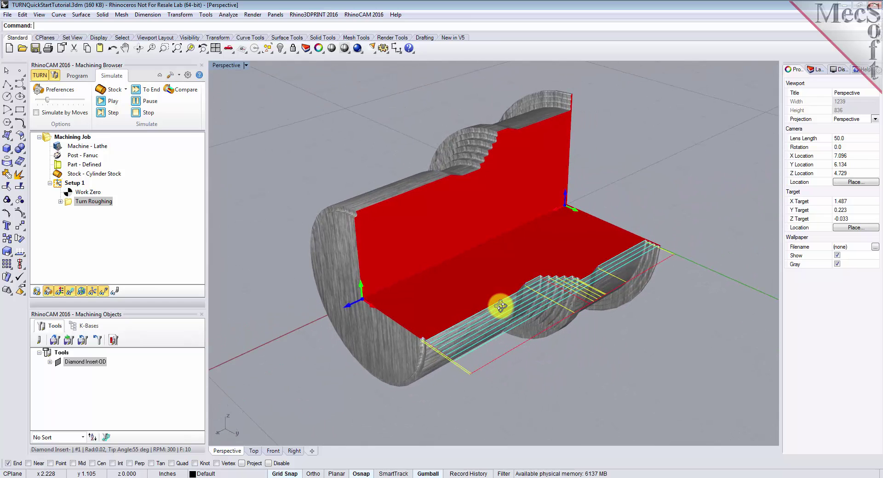
left_click(60, 291)
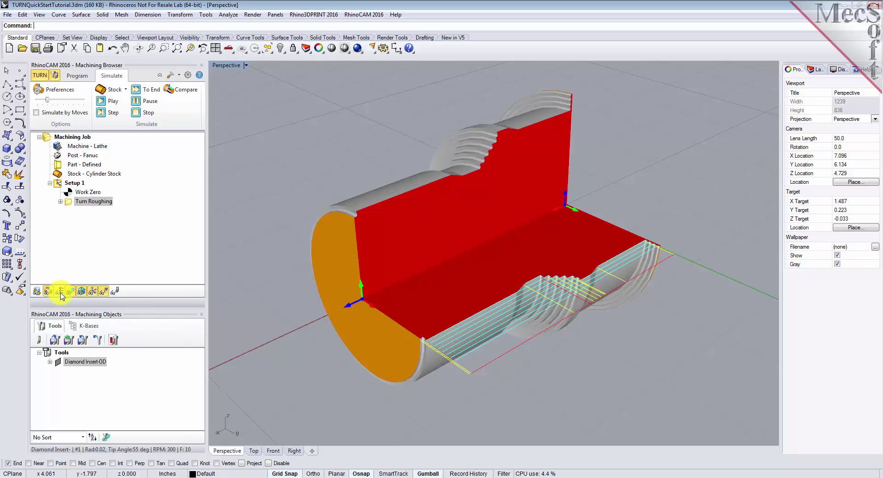
left_click(60, 291)
left_click(59, 292)
left_click(60, 291)
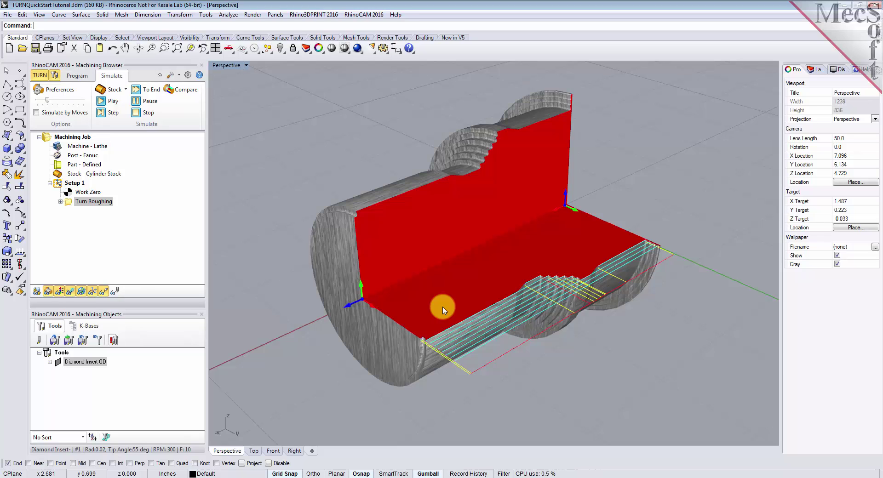
Start a Turn Finishing operation with the Diamond Insert-OD tool and load its feeds and speeds from the tool
left_click(76, 77)
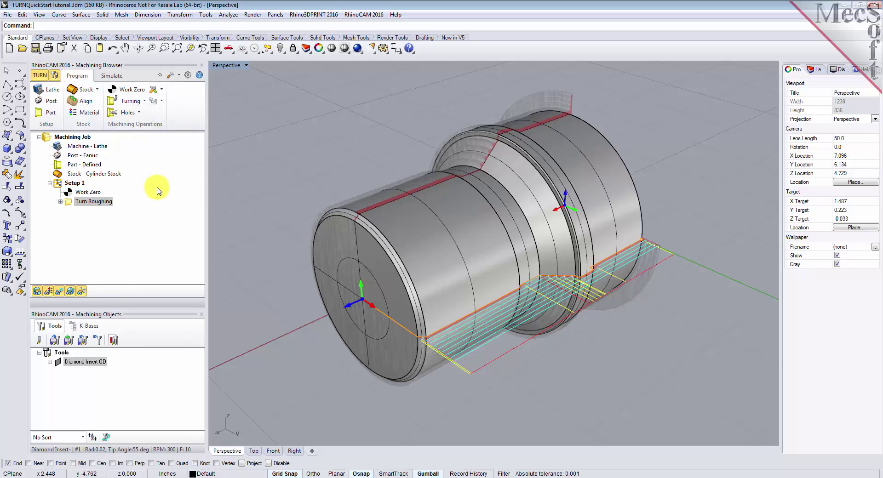
left_click(144, 101)
left_click(157, 130)
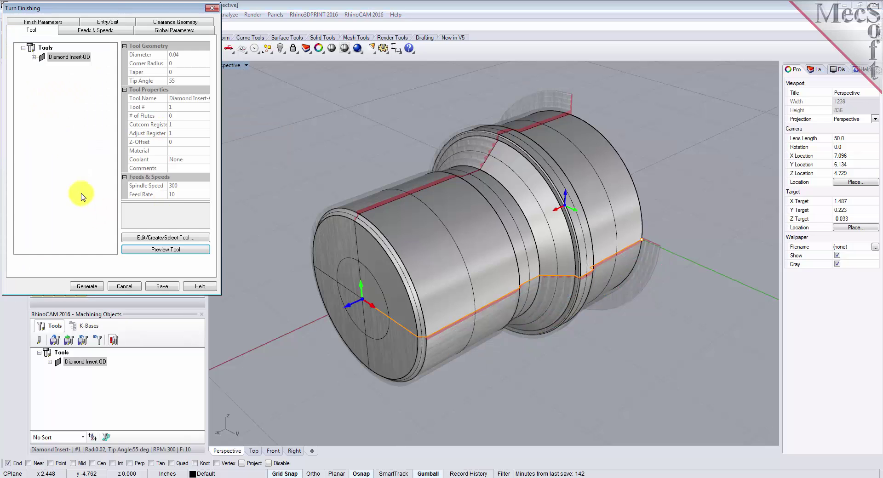
left_click(43, 58)
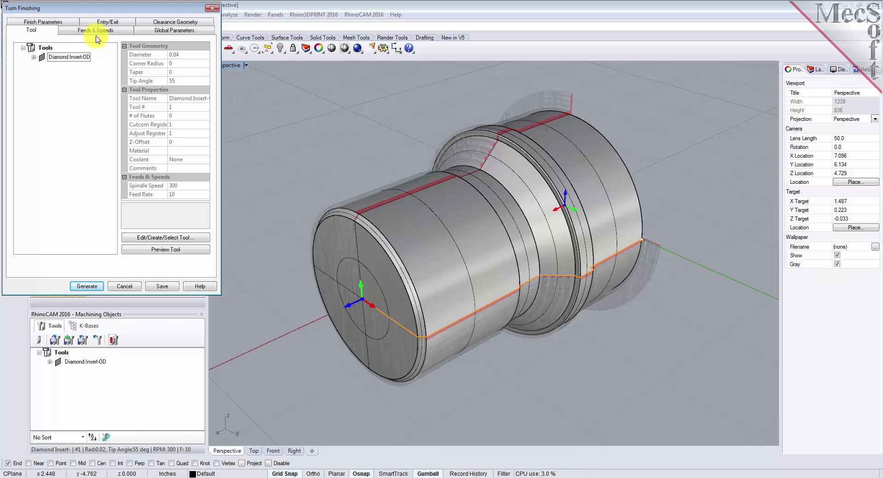
left_click(97, 32)
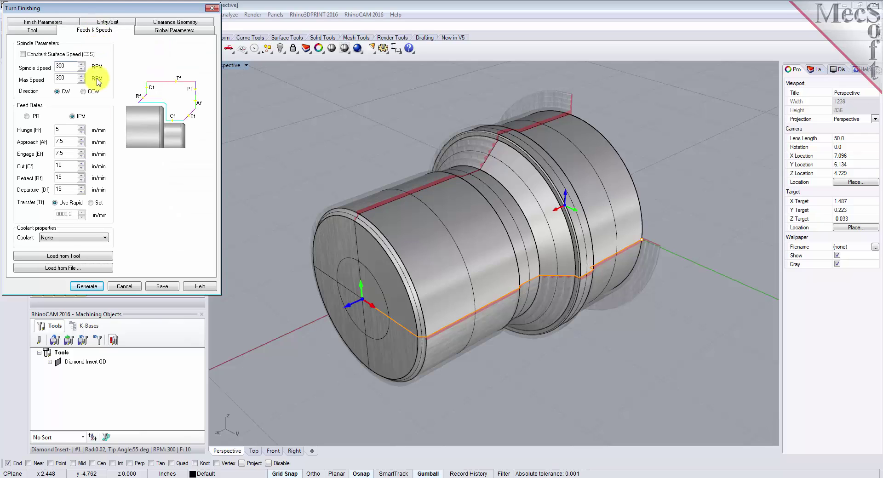
left_click(63, 256)
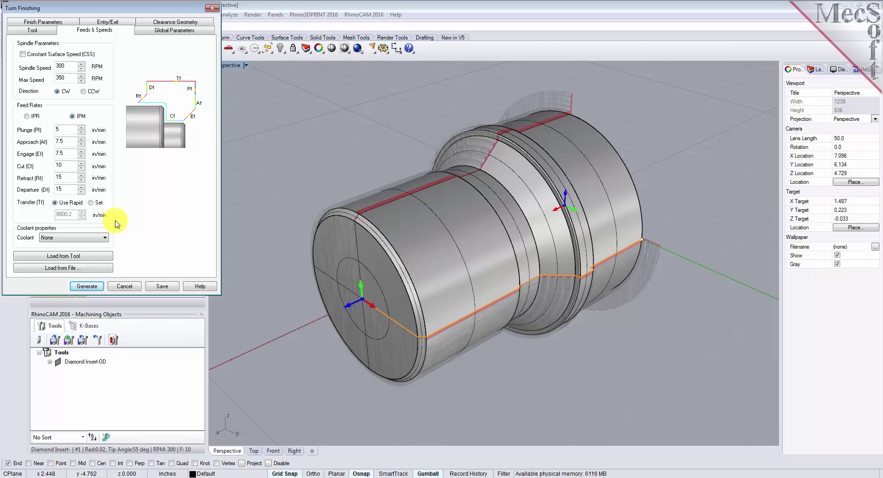
Set the finishing cut transfer to Clearance Plane and use the Outer Diameter approach type with a stock of 0
left_click(167, 22)
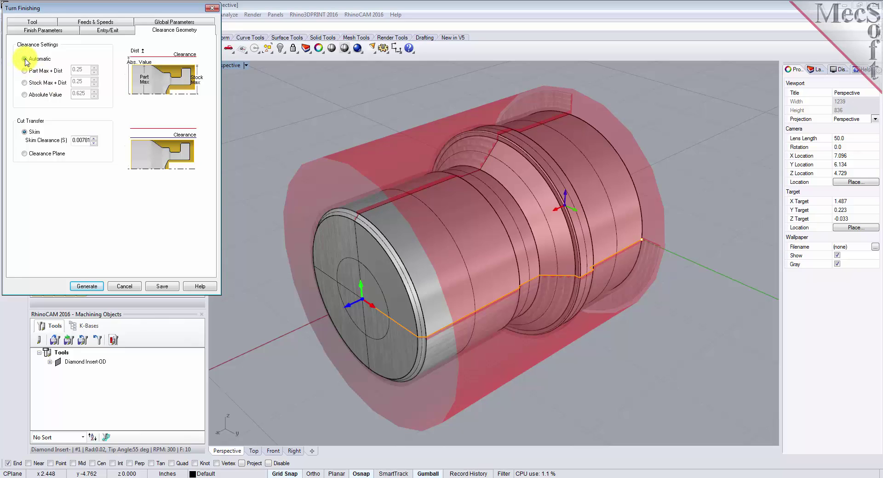
left_click(24, 155)
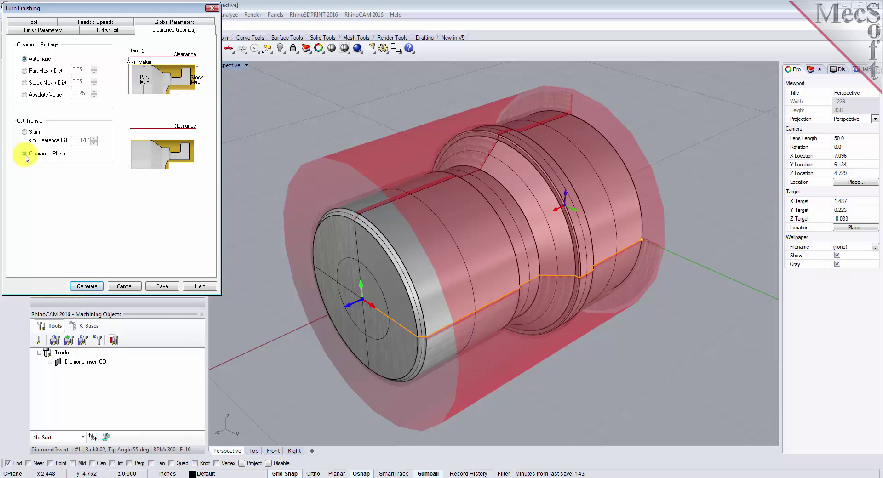
left_click(162, 22)
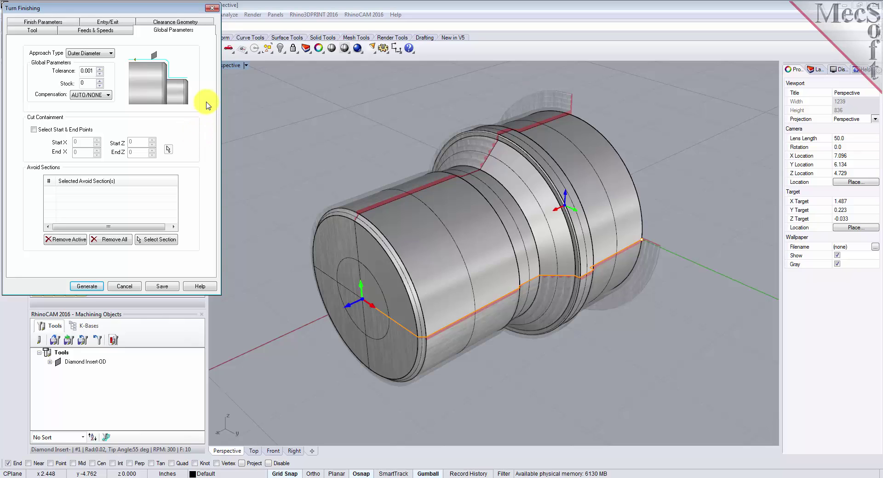
left_click(103, 53)
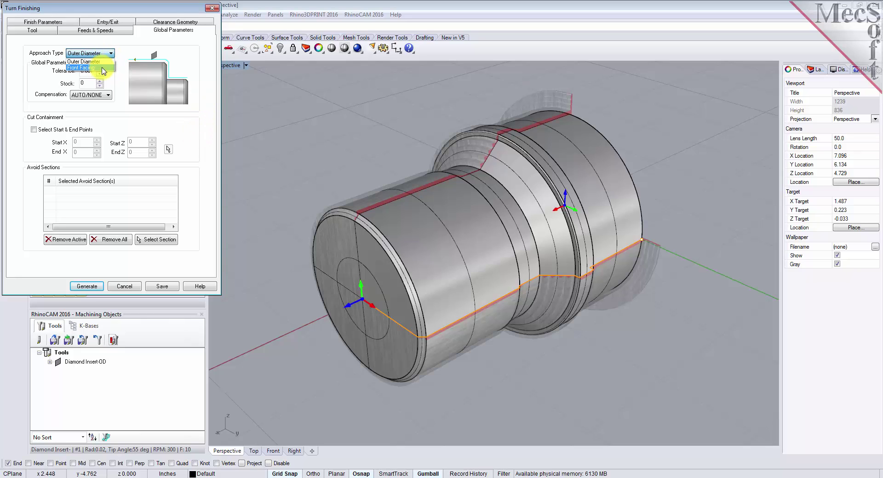
left_click(103, 62)
double_click(86, 82)
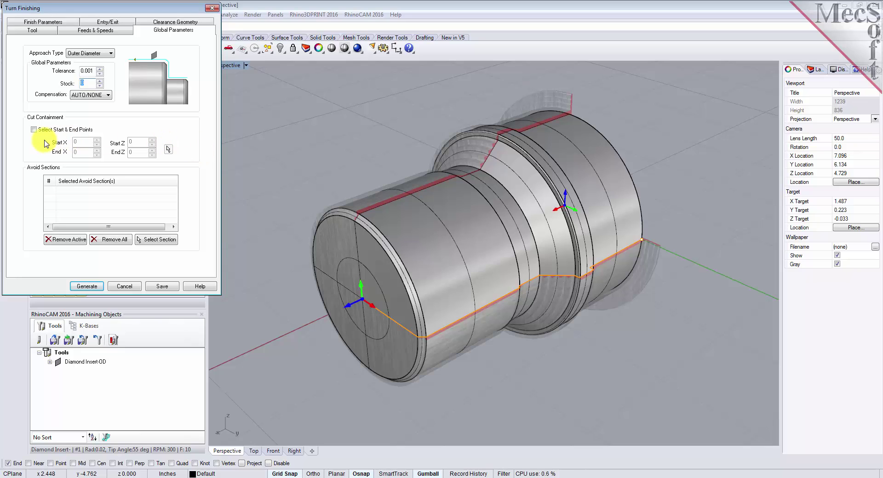
Limit the finishing cut between the profile's front chamfer endpoint and its rear outer endpoint, and generate the Turn Finishing toolpath
left_click(33, 130)
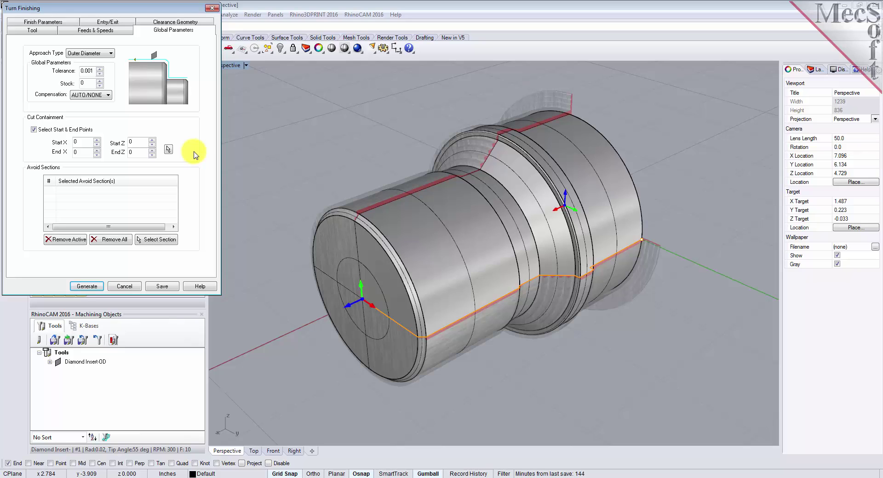
left_click(168, 150)
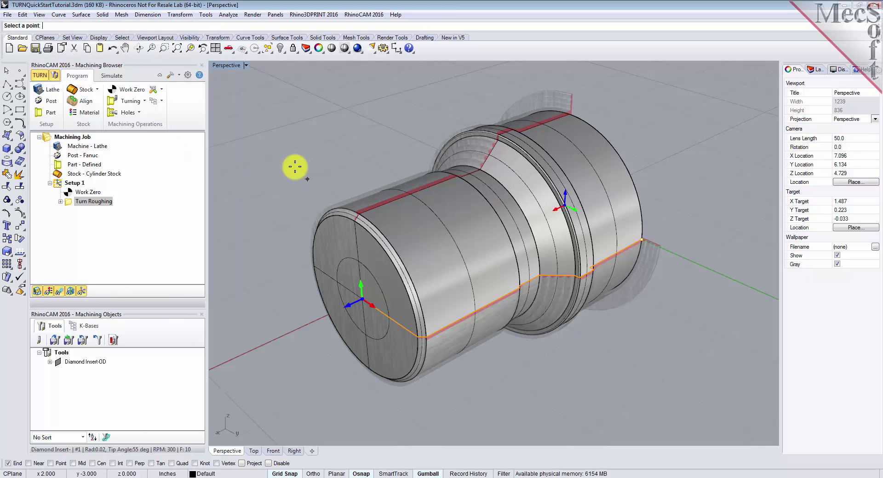
left_click(232, 50)
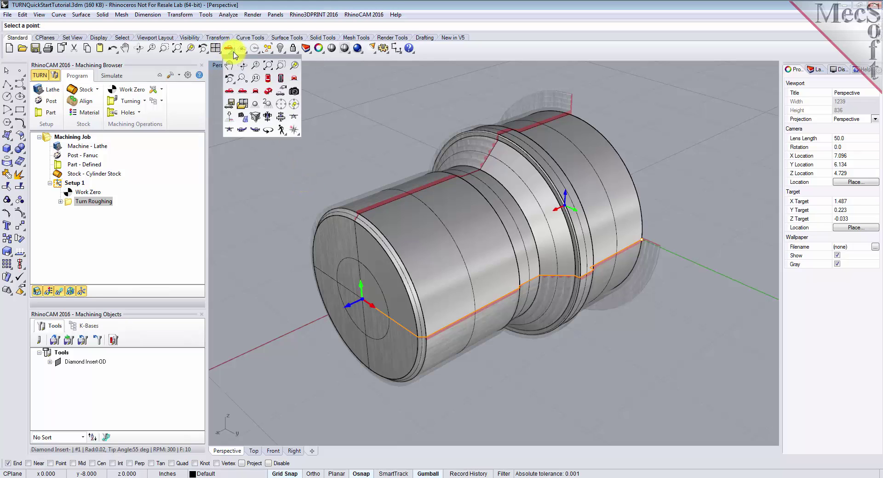
left_click(270, 79)
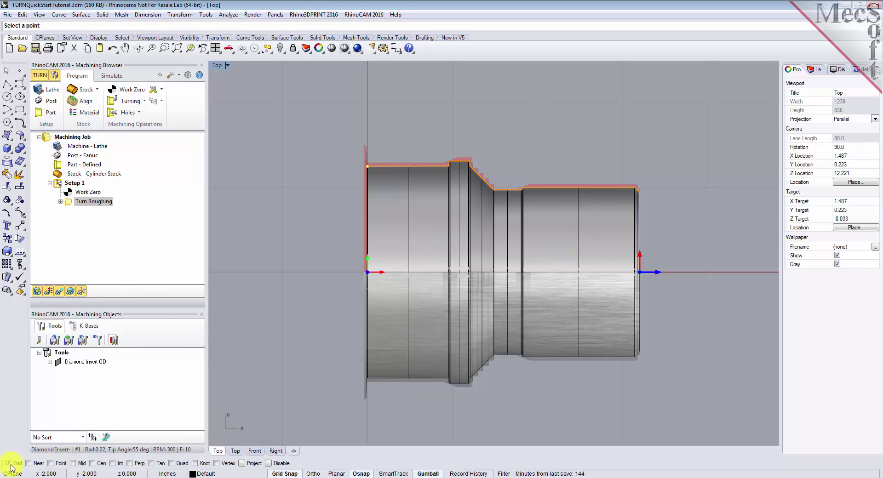
left_click(640, 190)
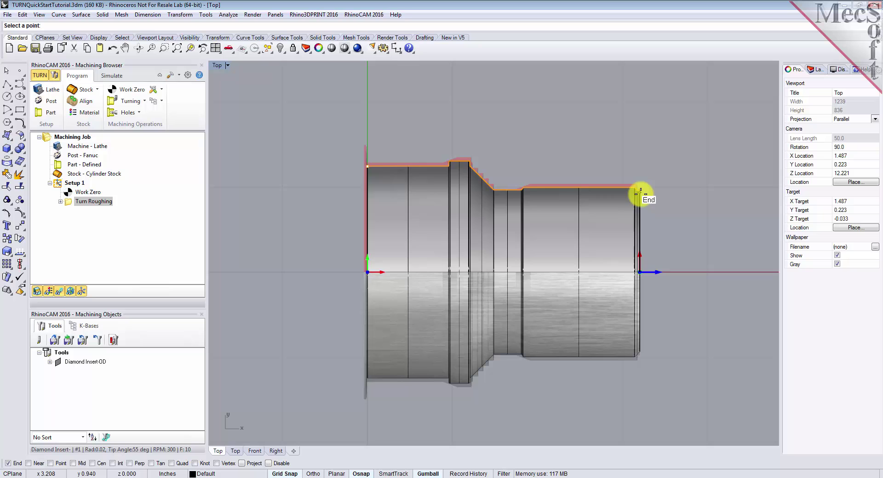
left_click(368, 166)
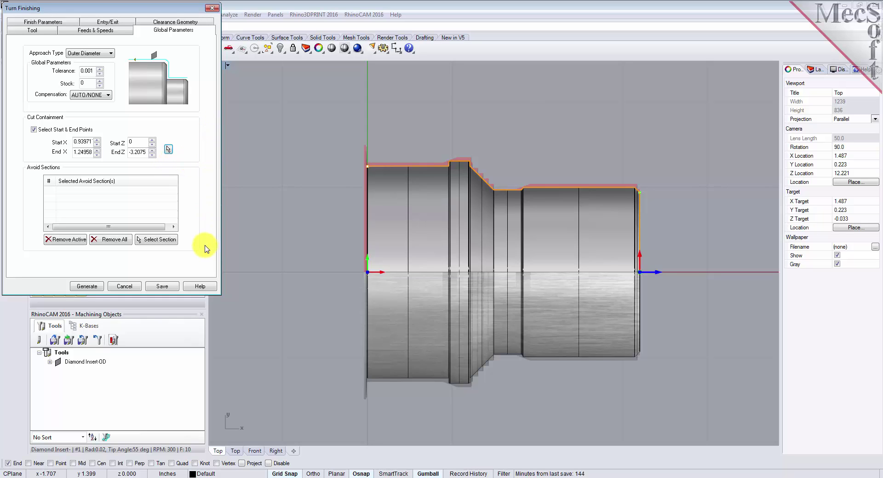
left_click(87, 286)
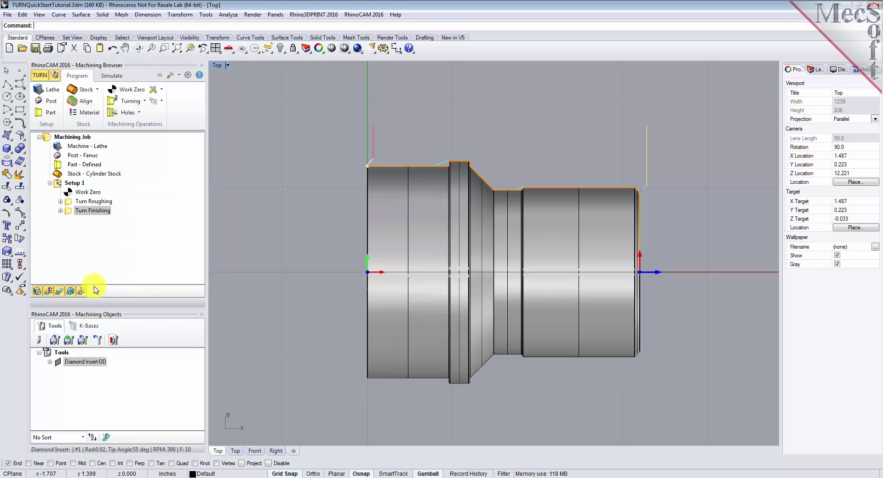
Examine the Turn Finishing toolpath along the part profile in a perspective view
left_click(229, 48)
left_click(270, 94)
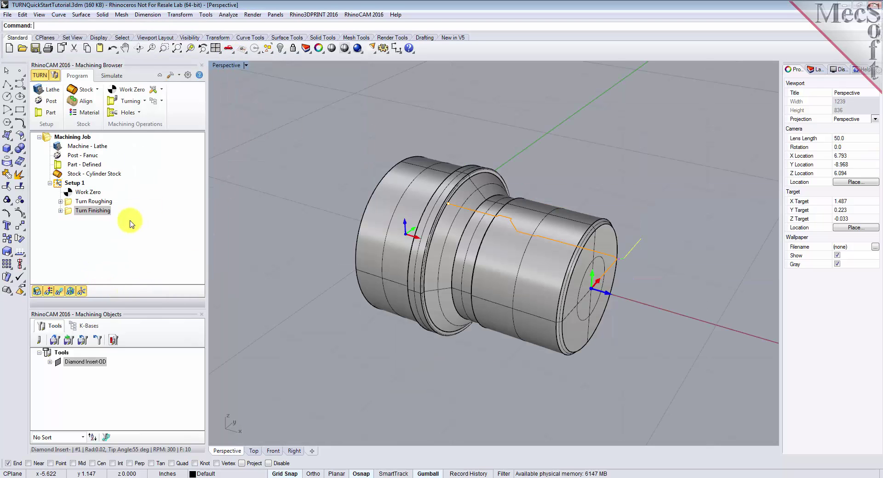
left_click(104, 212)
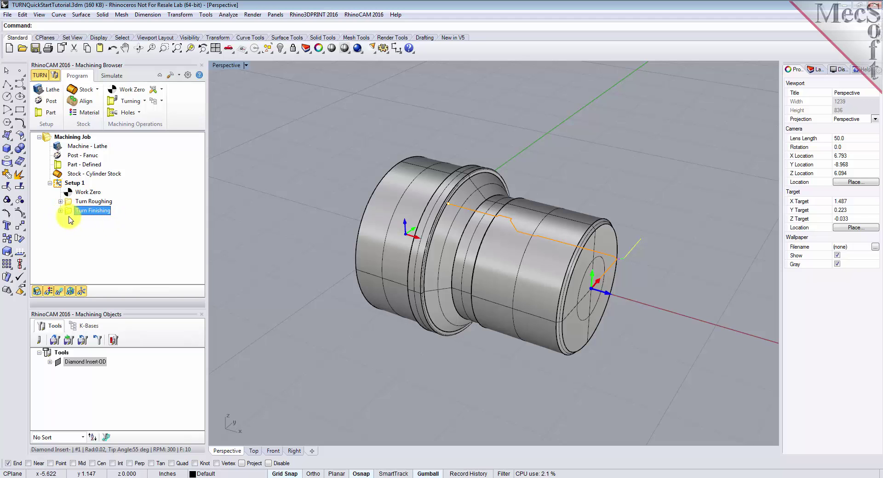
right_click_drag(593, 324, 421, 320)
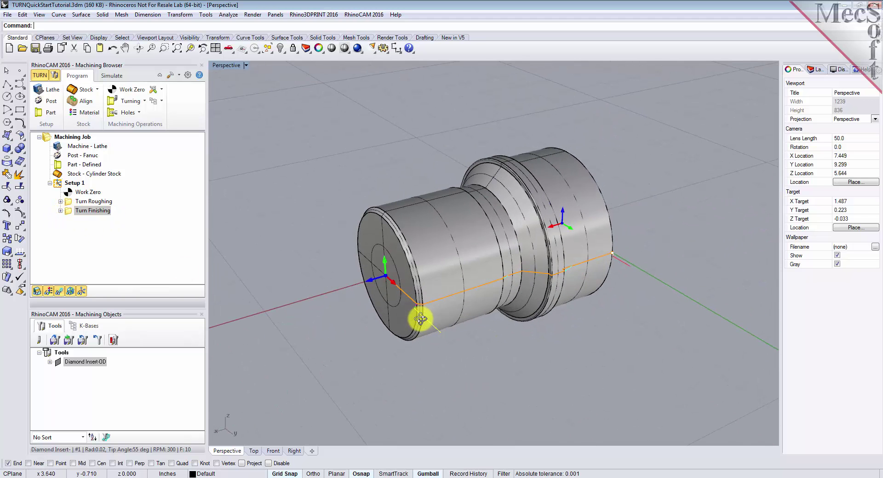
scroll(510, 327, "up", 5)
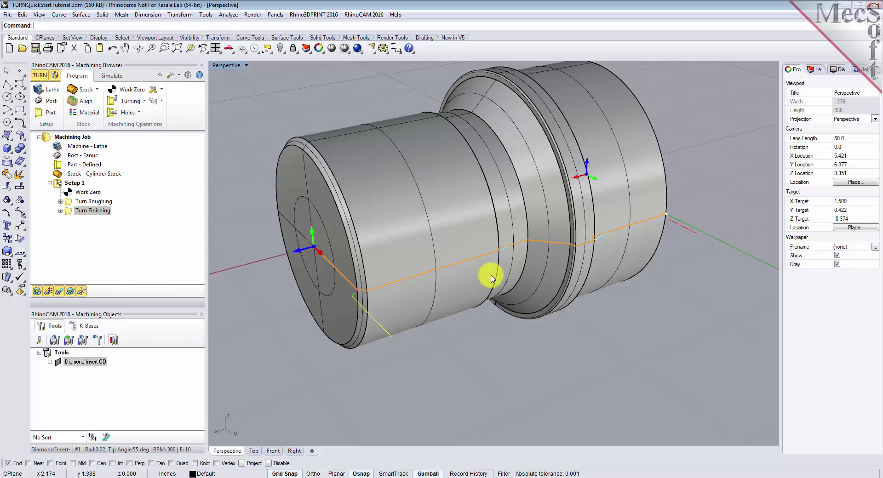
scroll(491, 272, "down", 2)
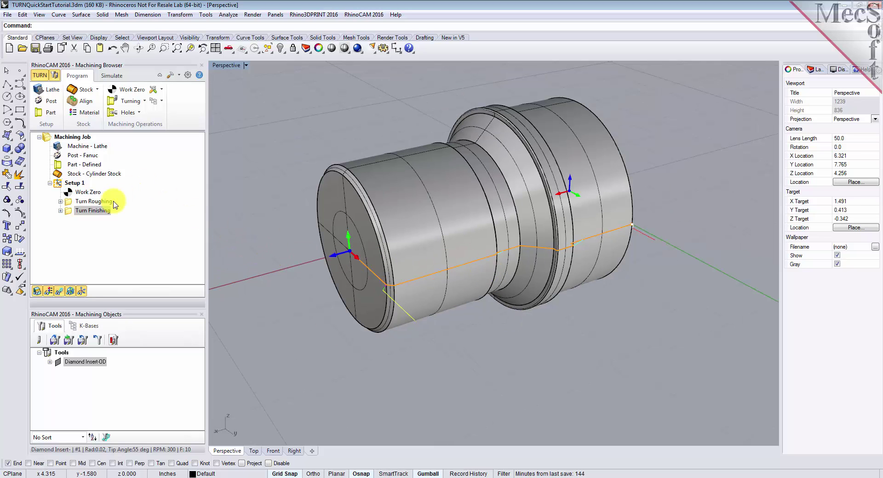
Play the material removal simulation of the Turn Finishing operation and inspect the finished stock
left_click(71, 211)
left_click(111, 76)
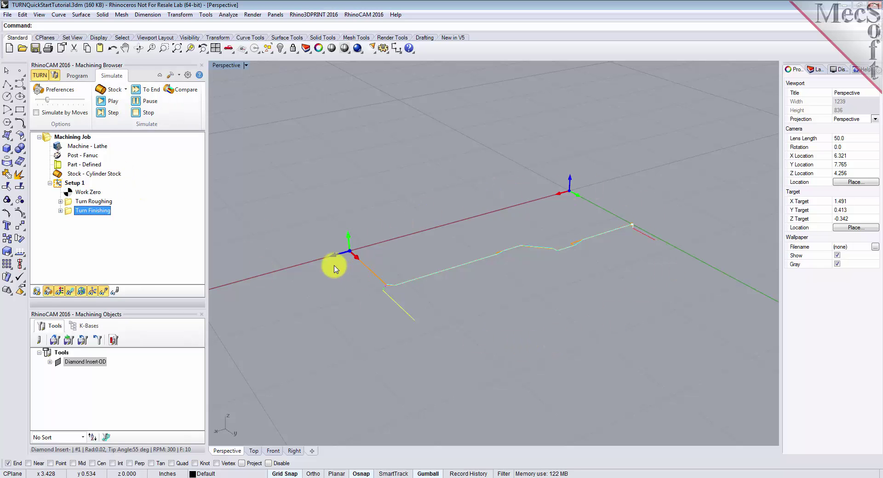
left_click(111, 102)
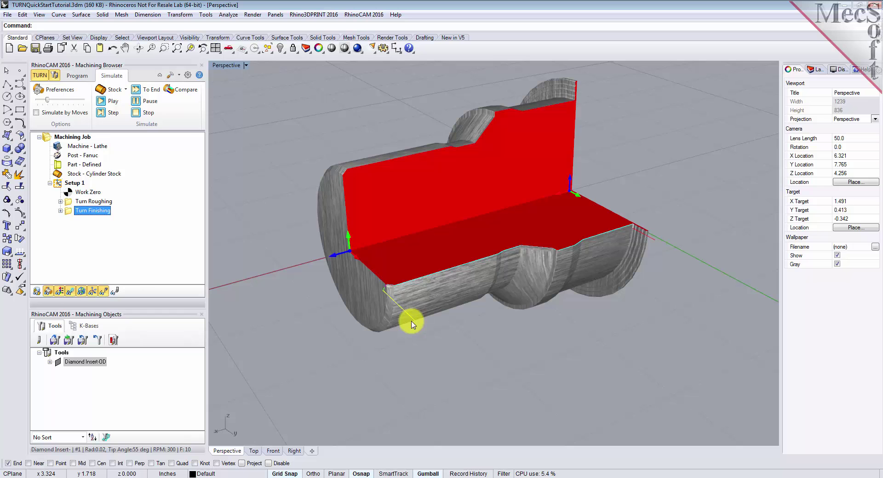
right_click_drag(411, 325, 453, 305)
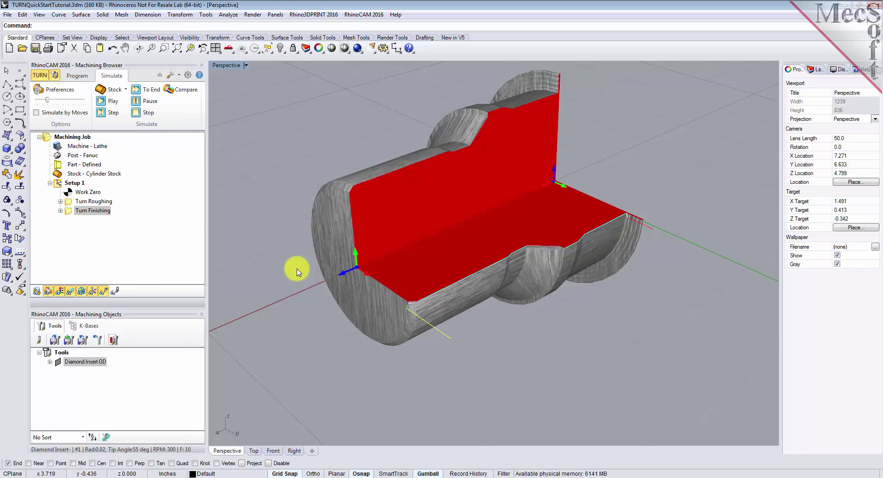
Post Setup 1 with the Fanuc post to TURNQuickStartTutorial_Setup 1.nc, and review and close the resulting G-code
left_click(78, 76)
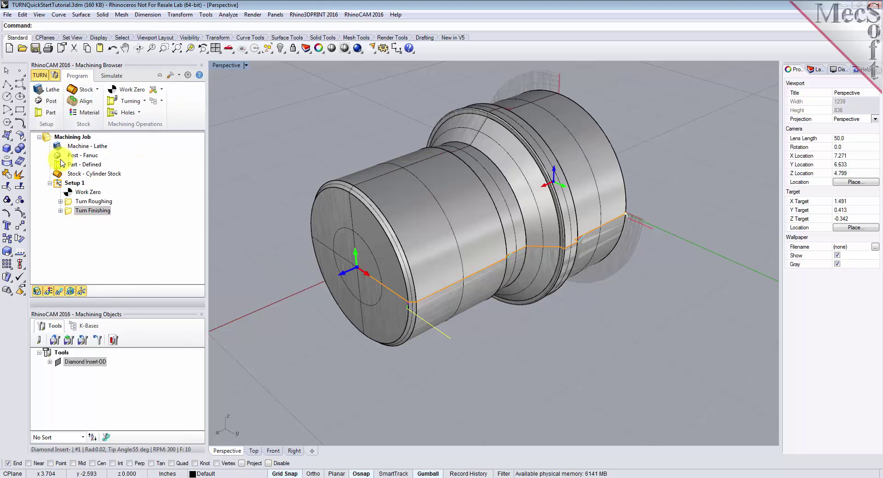
left_click(56, 184)
right_click(58, 183)
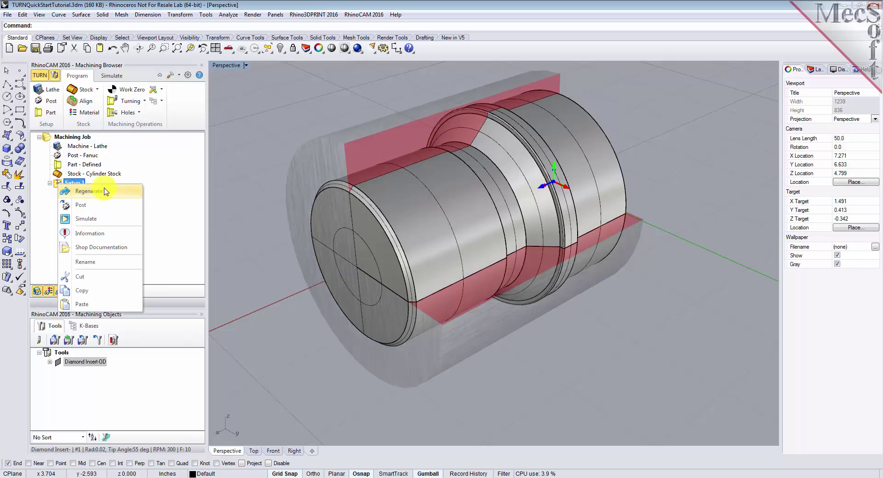
left_click(118, 204)
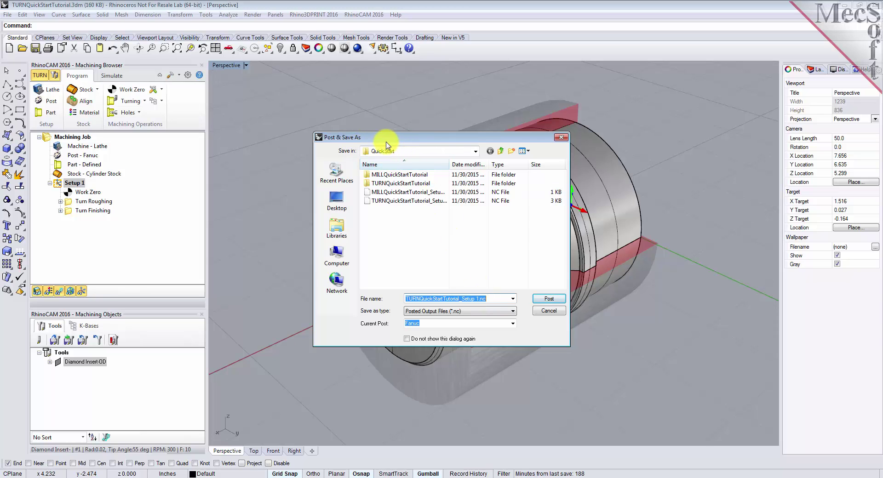
left_click(555, 300)
left_click(484, 262)
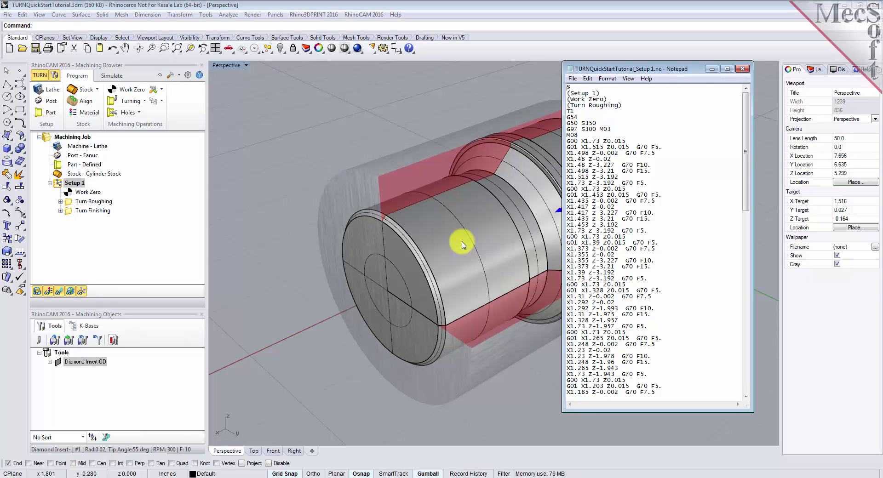
mouse_move(745, 150)
left_mouse_down()
mouse_move(746, 329)
mouse_move(746, 144)
left_mouse_up()
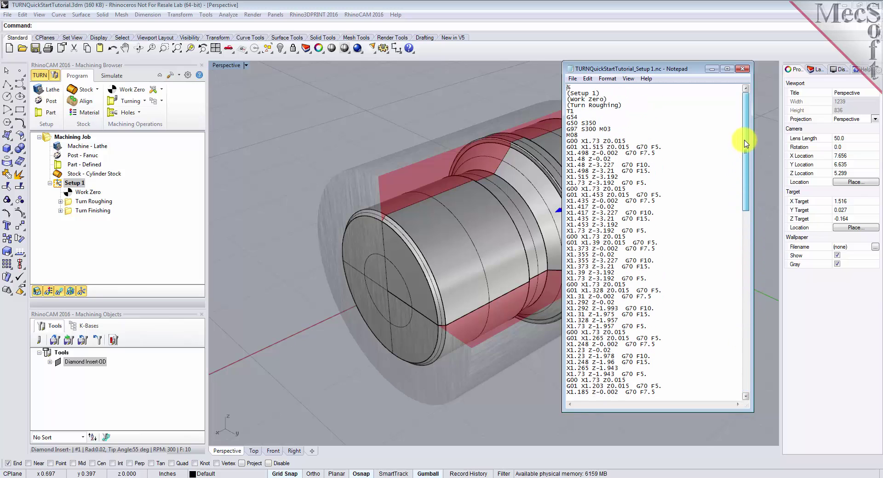
left_click(745, 70)
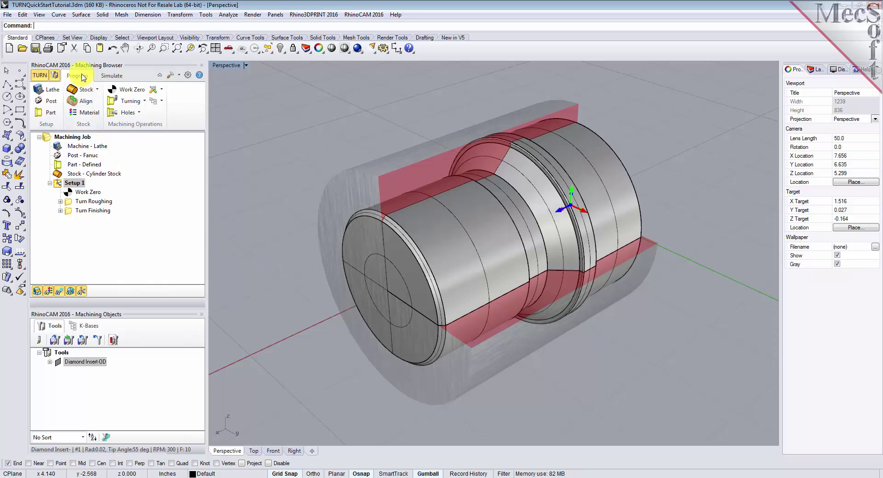
Review the machining operations information for Setup 1, including the estimated machine time of each operation, and close it
left_click(59, 184)
right_click(59, 184)
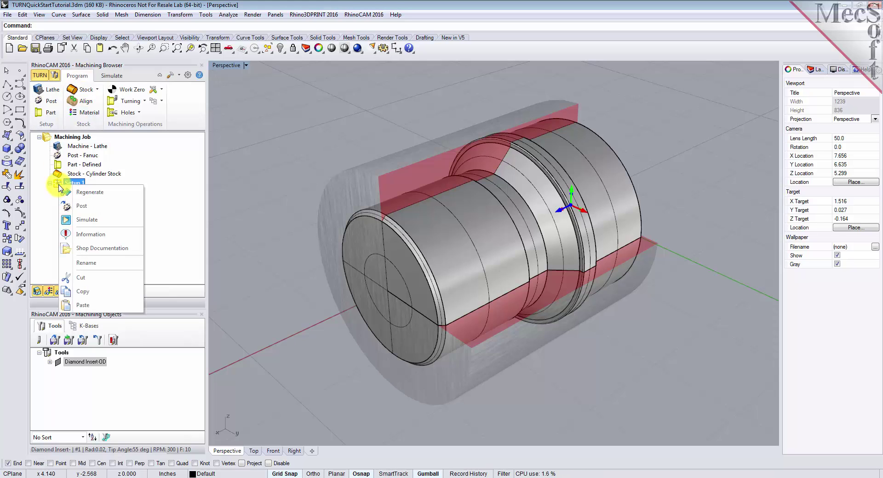
left_click(126, 239)
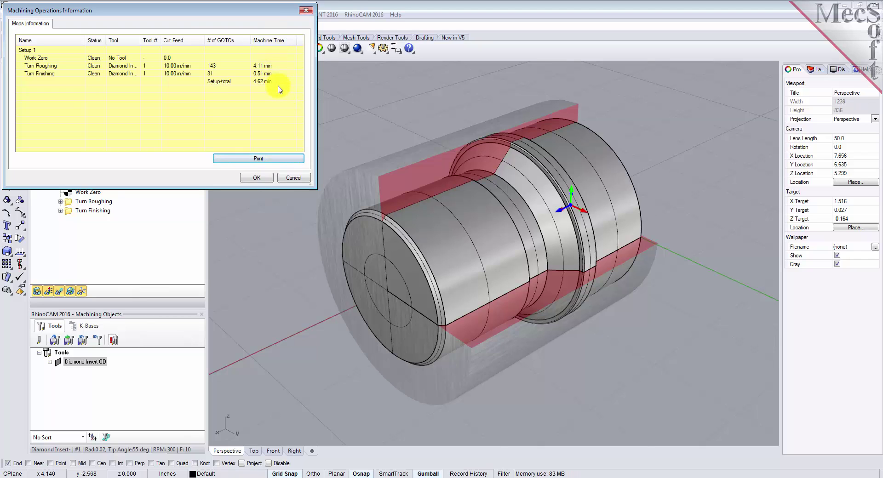
left_click_drag(152, 9, 373, 107)
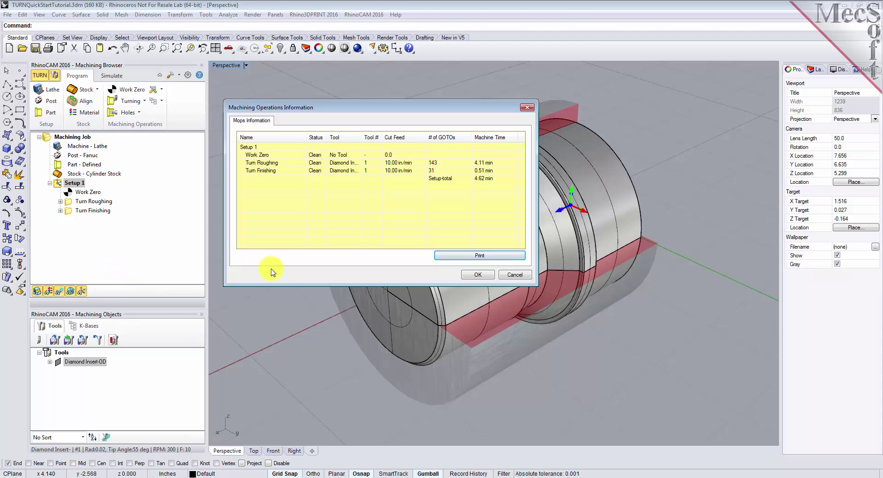
left_click(476, 274)
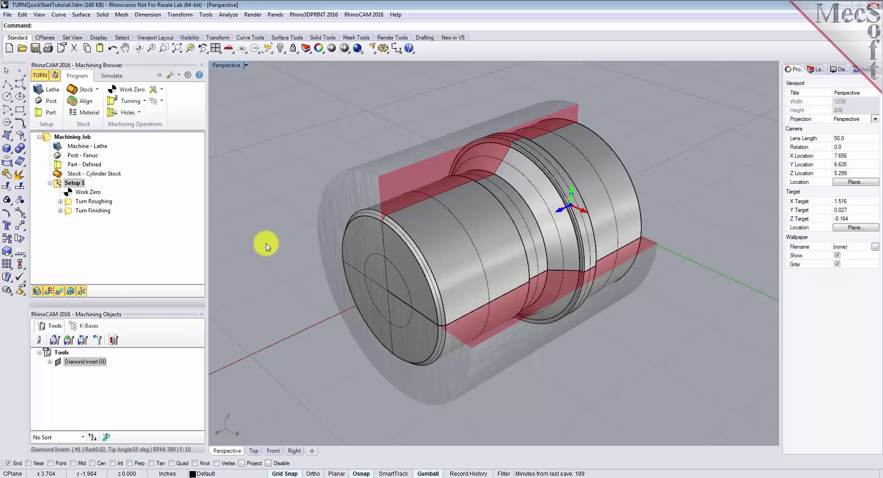
Generate shop documentation for Setup 1 as TURNQuickStartTutorial.html using Template1, and review the resulting setup sheet
right_click(59, 185)
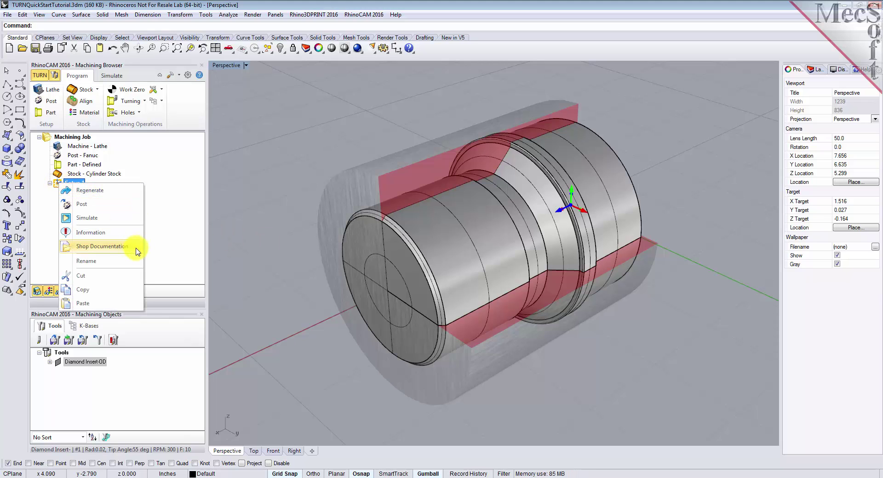
left_click(137, 251)
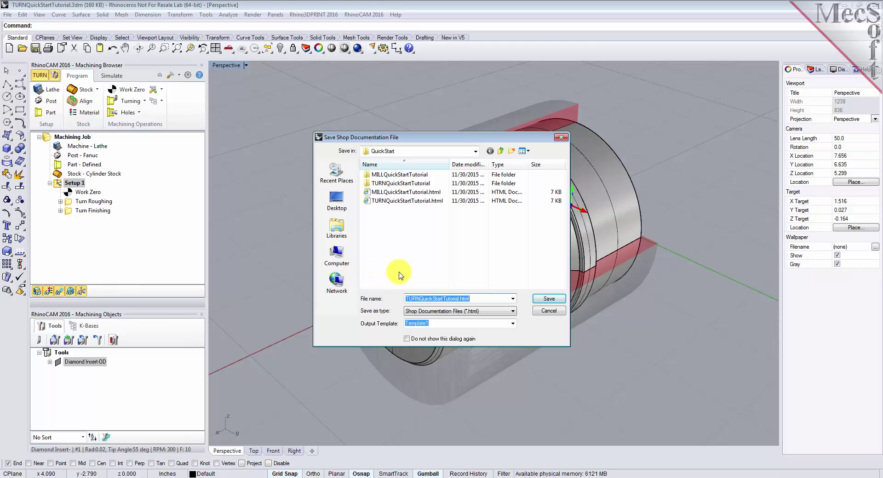
left_click(548, 299)
left_click(468, 247)
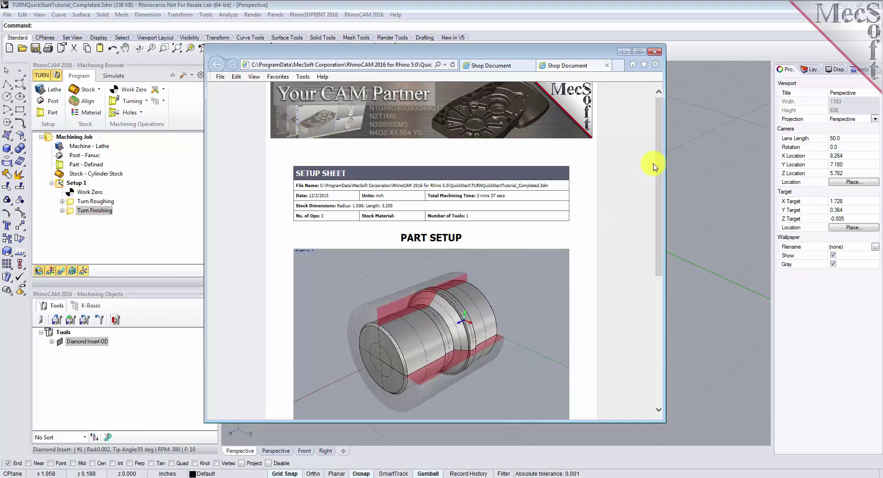
mouse_move(660, 163)
left_mouse_down()
mouse_move(653, 271)
mouse_move(657, 159)
left_mouse_up()
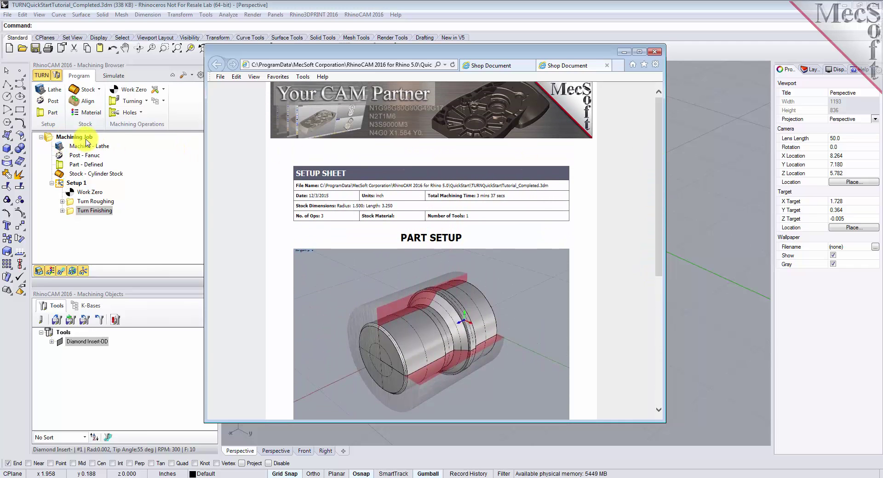